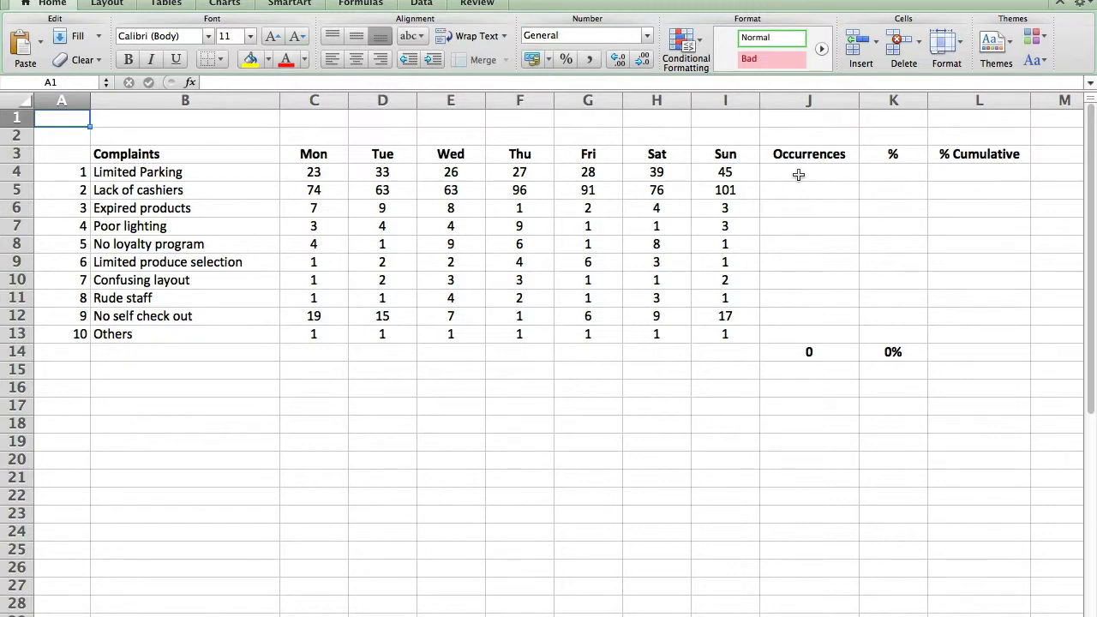
Step: Total each complaint's Monday to Sunday counts under Occurrences with =SUM(C4:I4) in J4, filled down through J13
{"action": "left_click", "coordinate": [798, 174]}
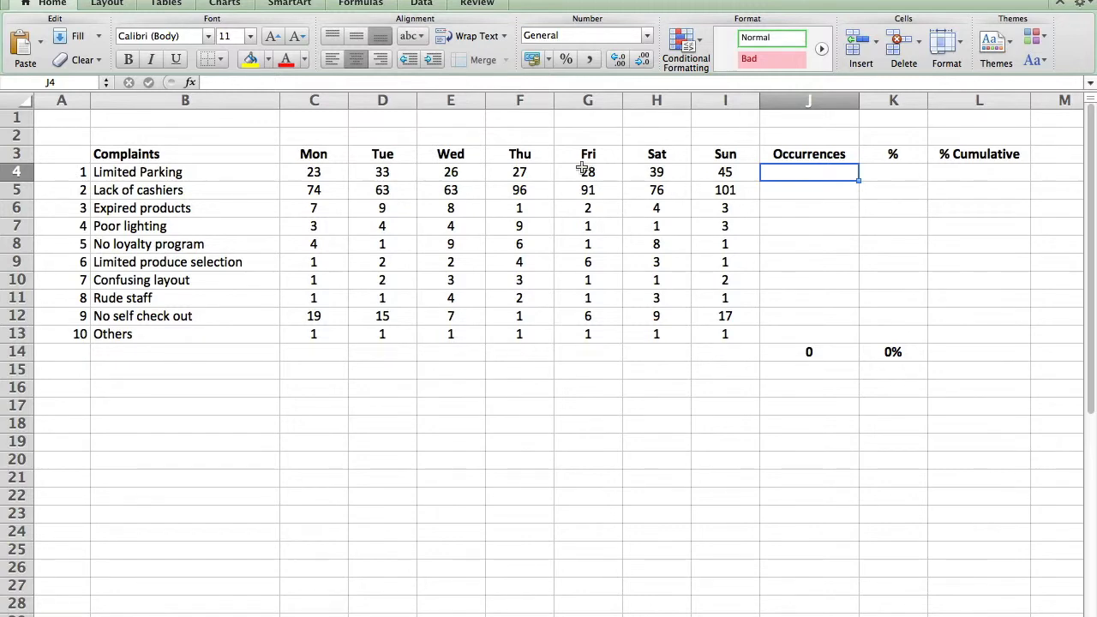
{"action": "left_click", "coordinate": [316, 0]}
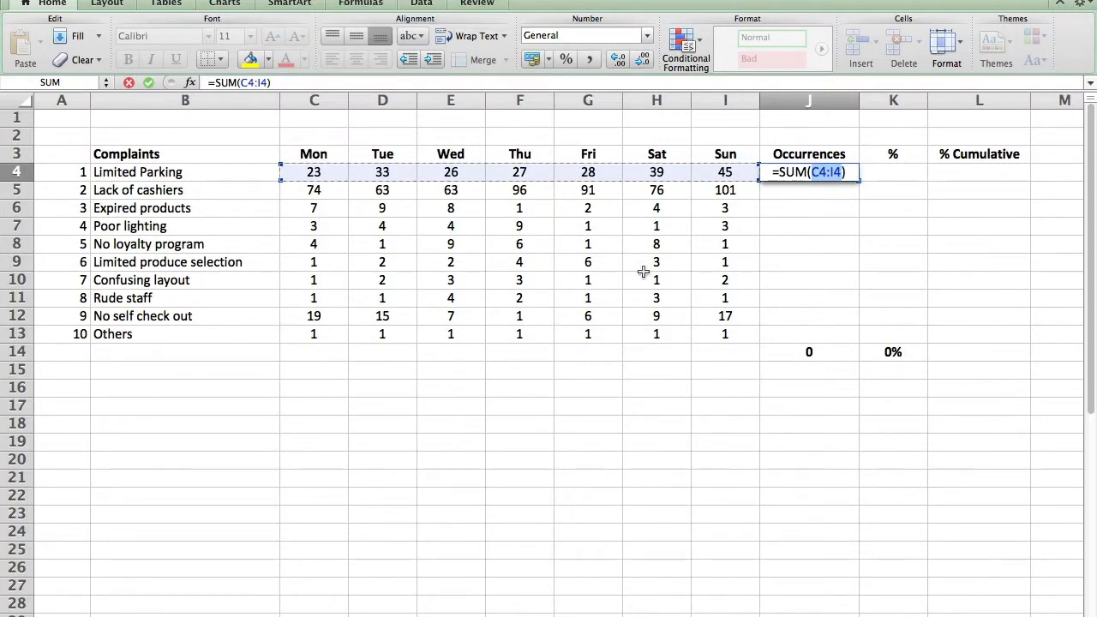
{"action": "key", "text": "Return"}
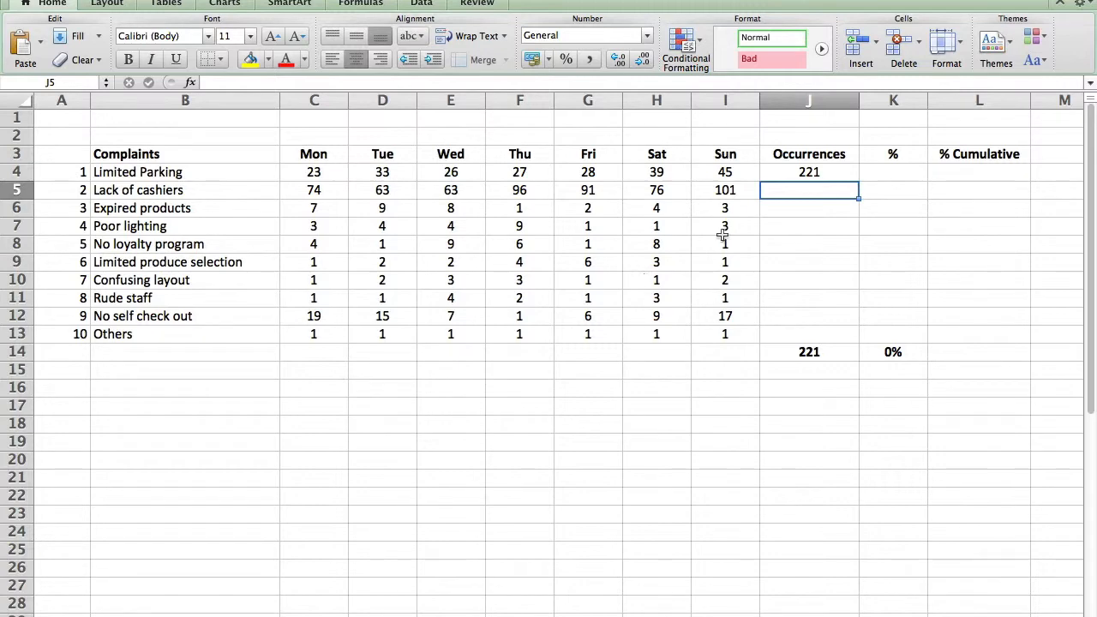
{"action": "left_click", "coordinate": [831, 173]}
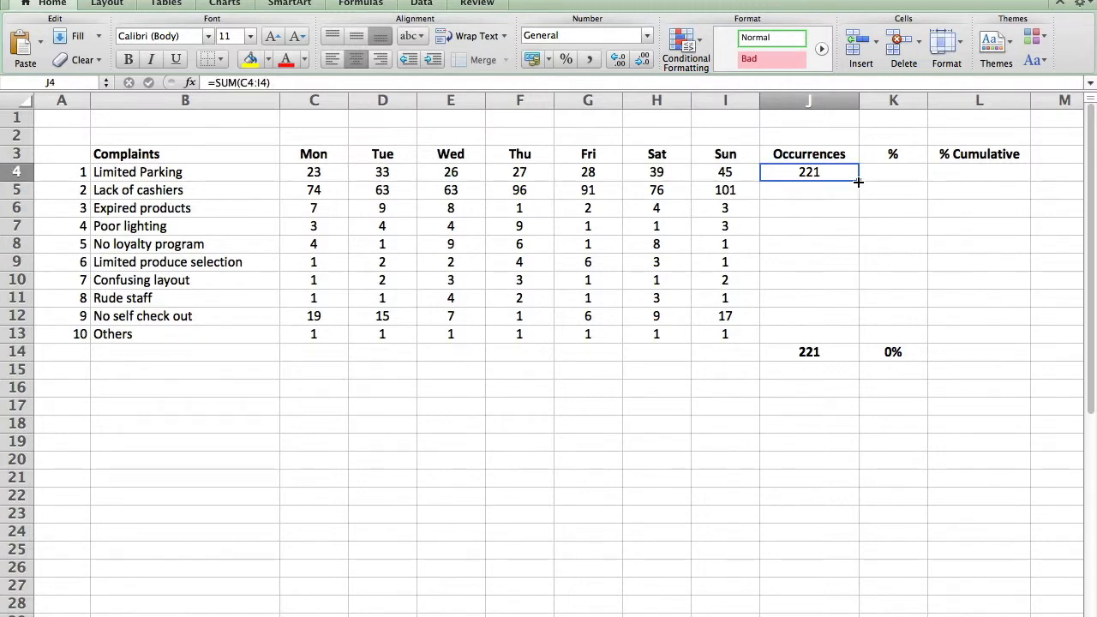
{"action": "left_click_drag", "start_coordinate": [858, 182], "coordinate": [846, 336]}
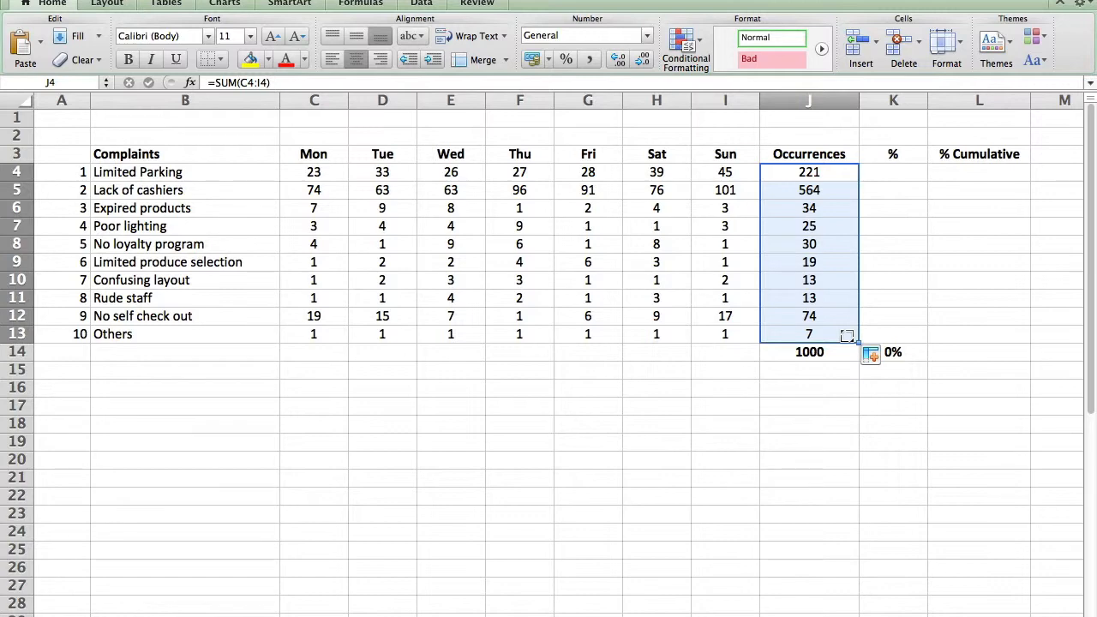
Step: Sort complaint rows 4 to 13 by the values in Column J, from Largest to Smallest
{"action": "left_click", "coordinate": [901, 177]}
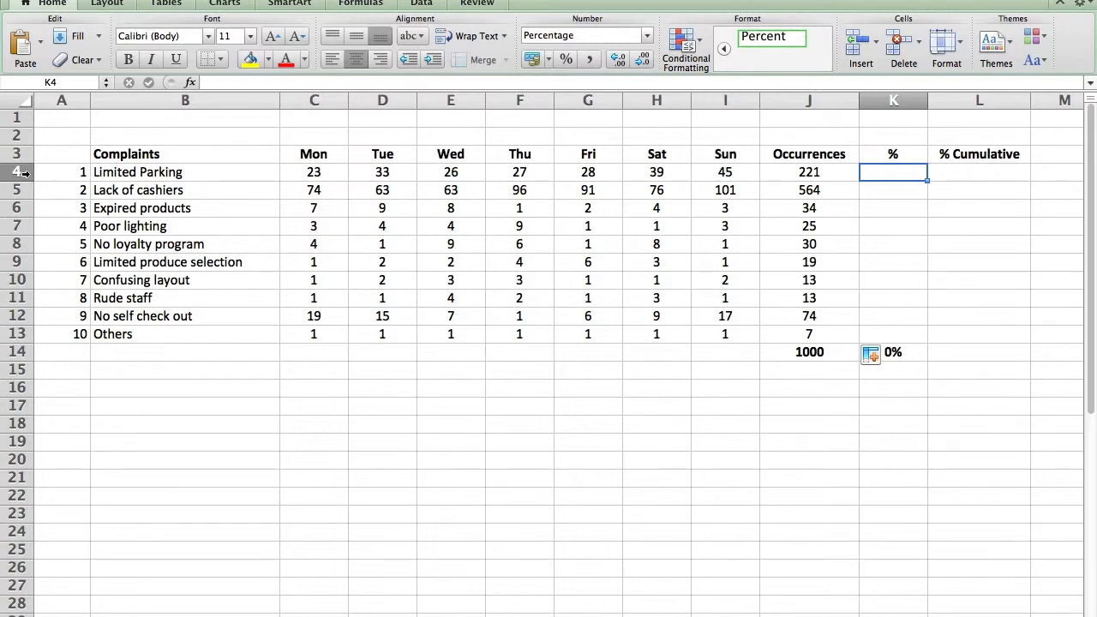
{"action": "left_click", "coordinate": [18, 173]}
{"action": "left_click_drag", "start_coordinate": [18, 172], "coordinate": [16, 324]}
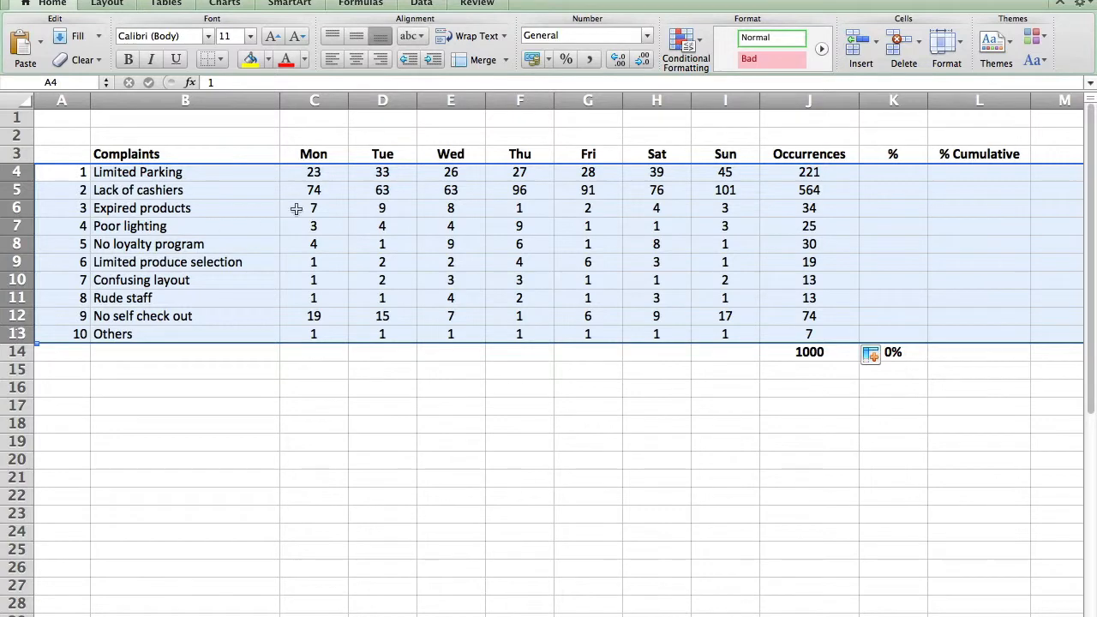
{"action": "left_click", "coordinate": [423, 4]}
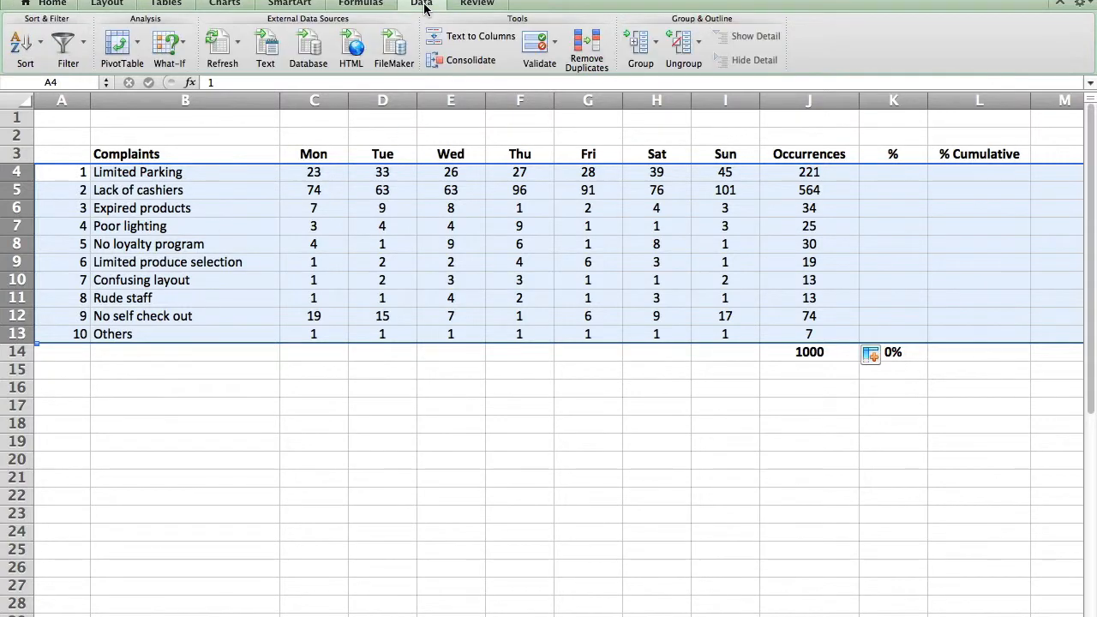
{"action": "left_click", "coordinate": [40, 51]}
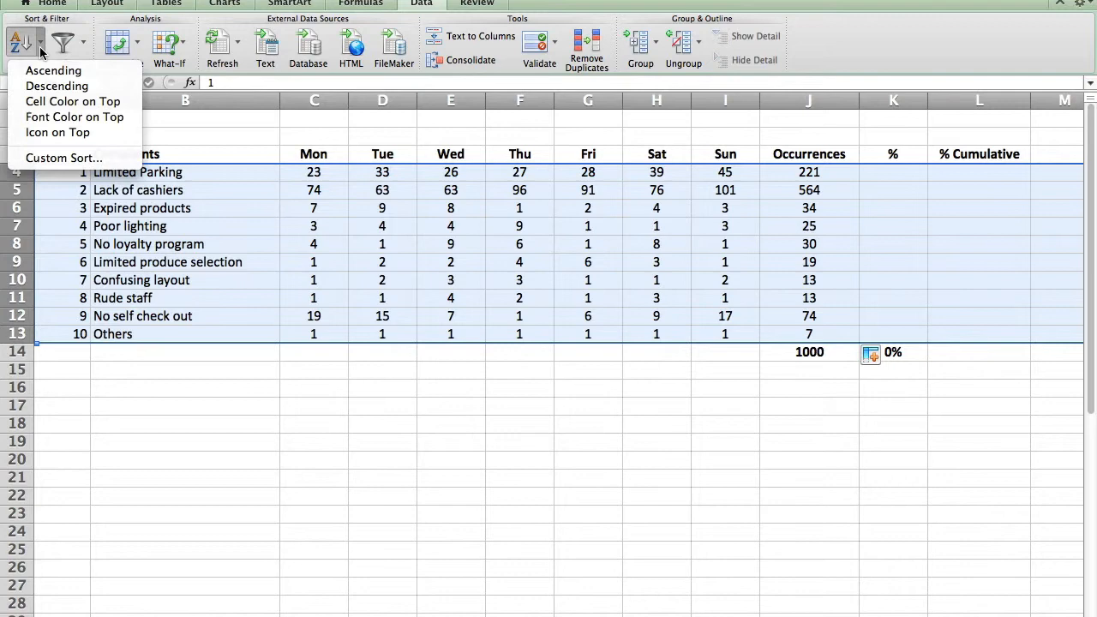
{"action": "left_click", "coordinate": [79, 161]}
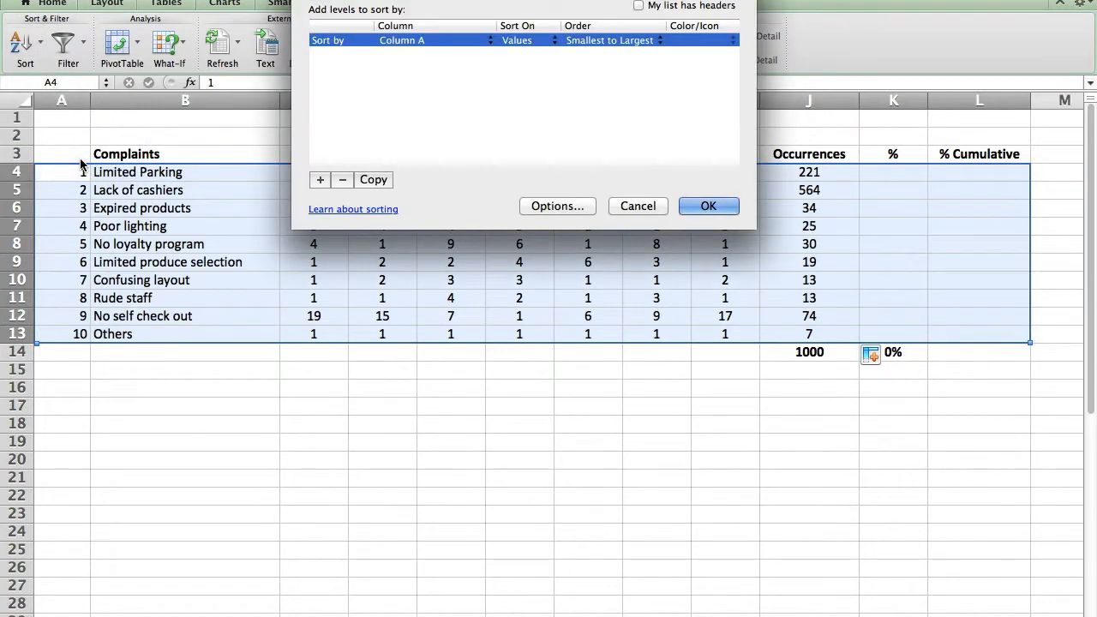
{"action": "left_click", "coordinate": [448, 42]}
{"action": "left_click", "coordinate": [433, 164]}
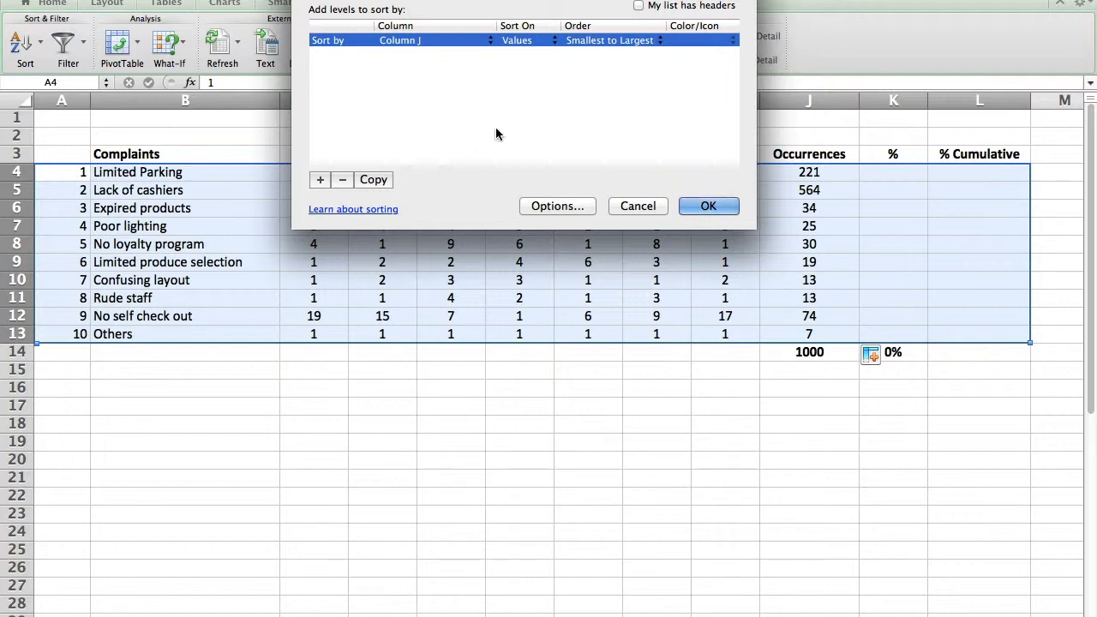
{"action": "left_click", "coordinate": [626, 41]}
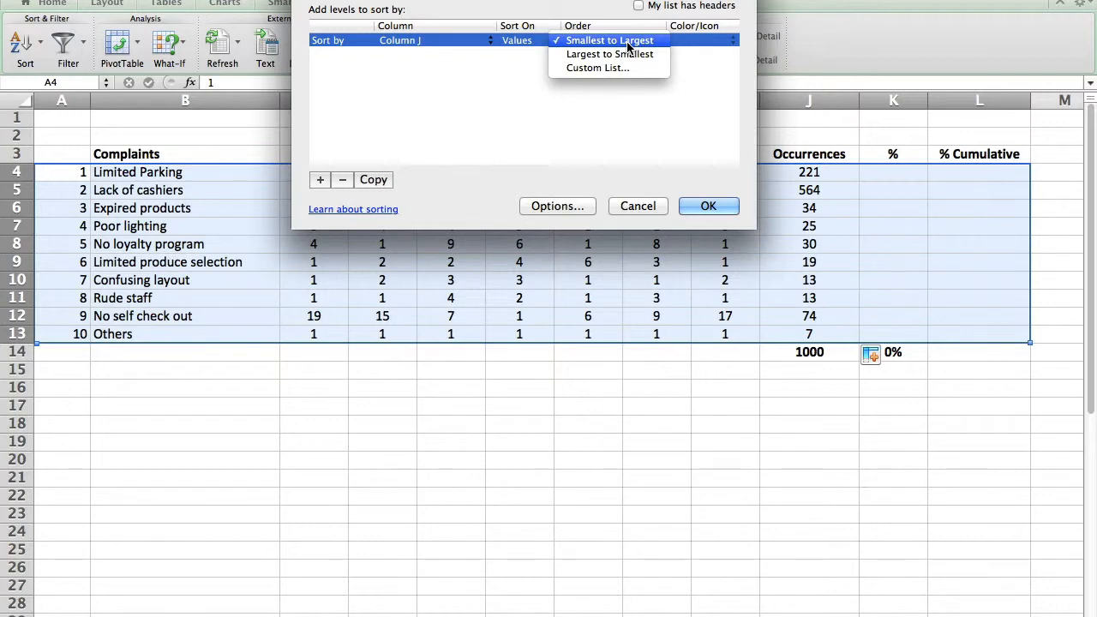
{"action": "left_click", "coordinate": [624, 54]}
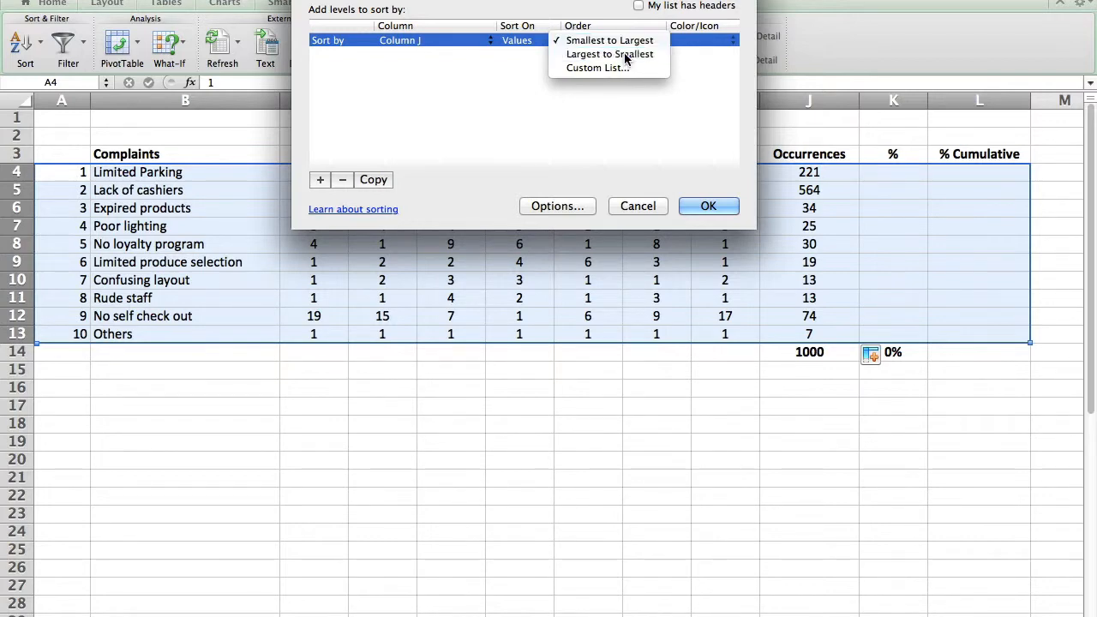
{"action": "left_click", "coordinate": [693, 205]}
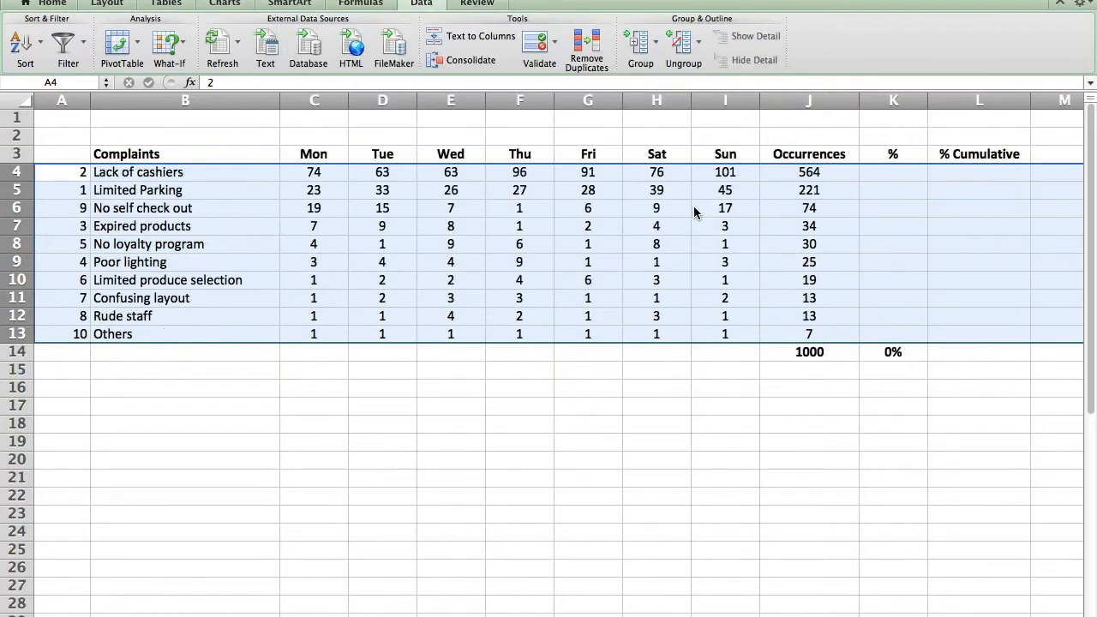
Step: Calculate the first complaint's share of all occurrences in K4 with the formula =J4/$J$14
{"action": "left_click", "coordinate": [889, 176]}
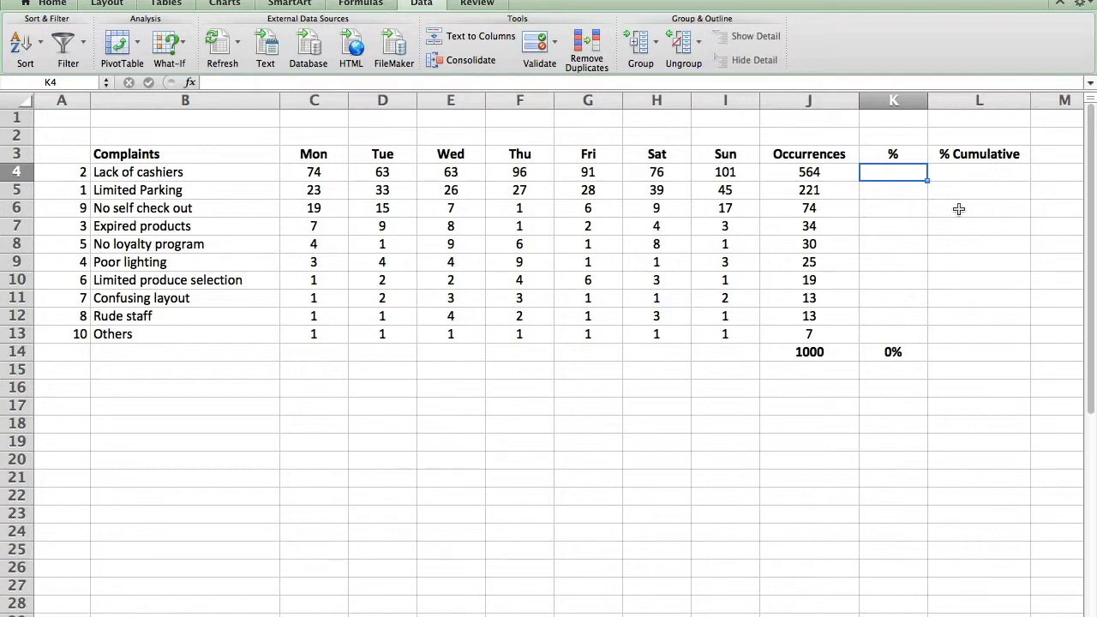
{"action": "type", "text": "="}
{"action": "left_click", "coordinate": [834, 172]}
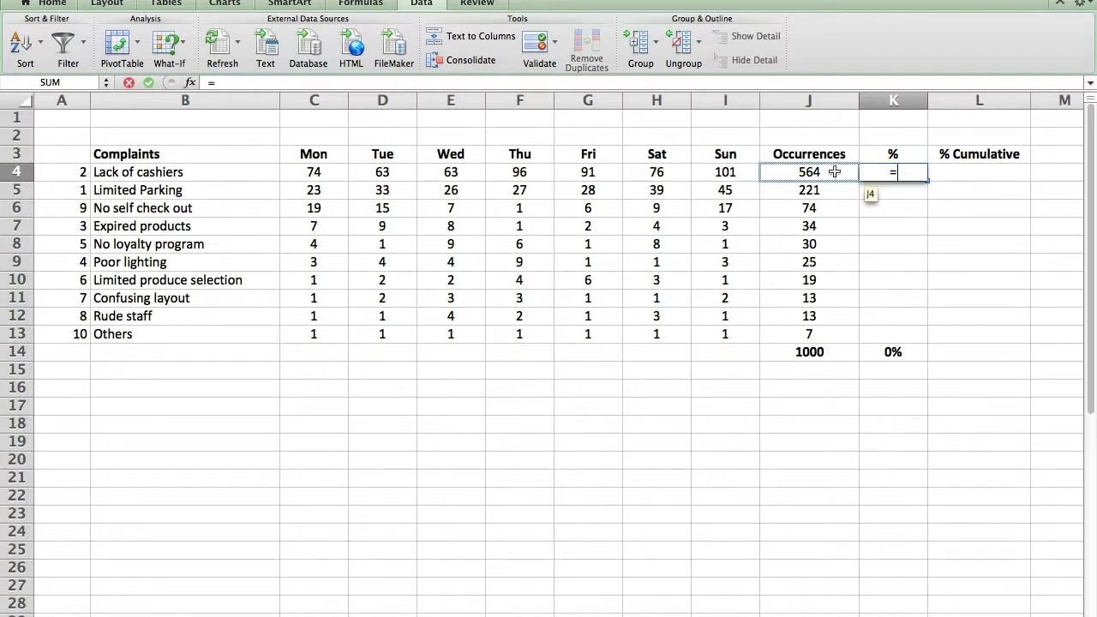
{"action": "left_click", "coordinate": [829, 172]}
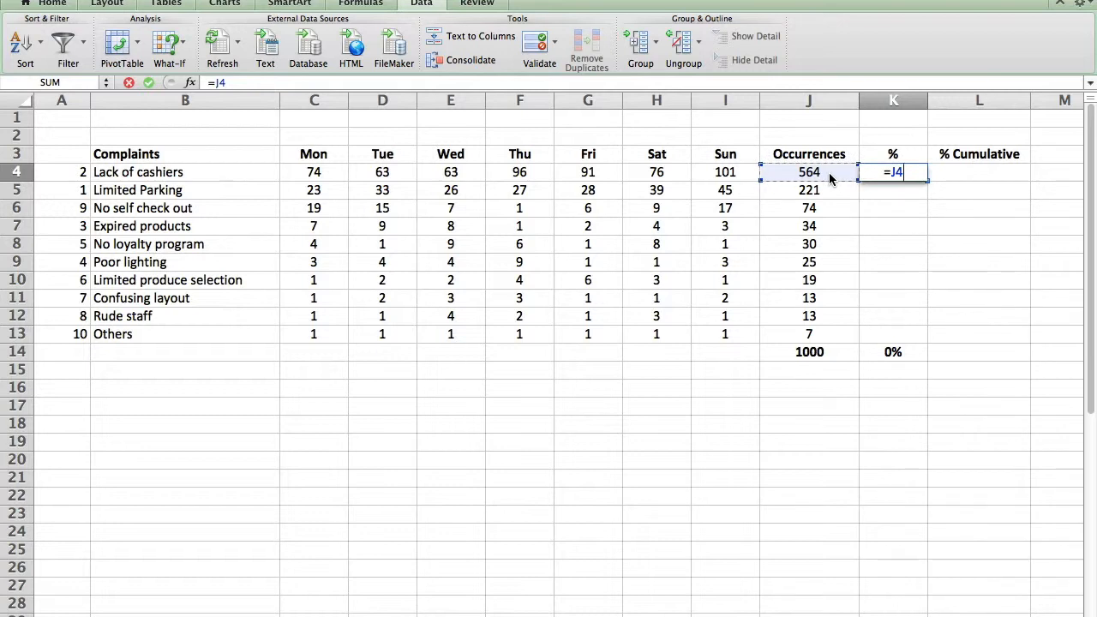
{"action": "type", "text": "/"}
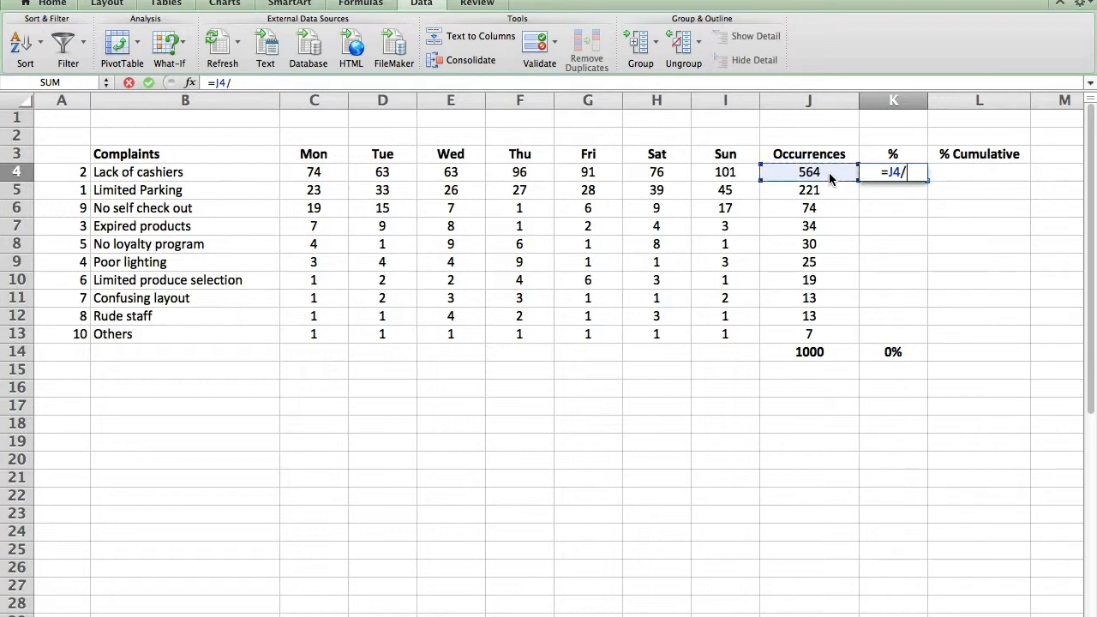
{"action": "left_click", "coordinate": [812, 352]}
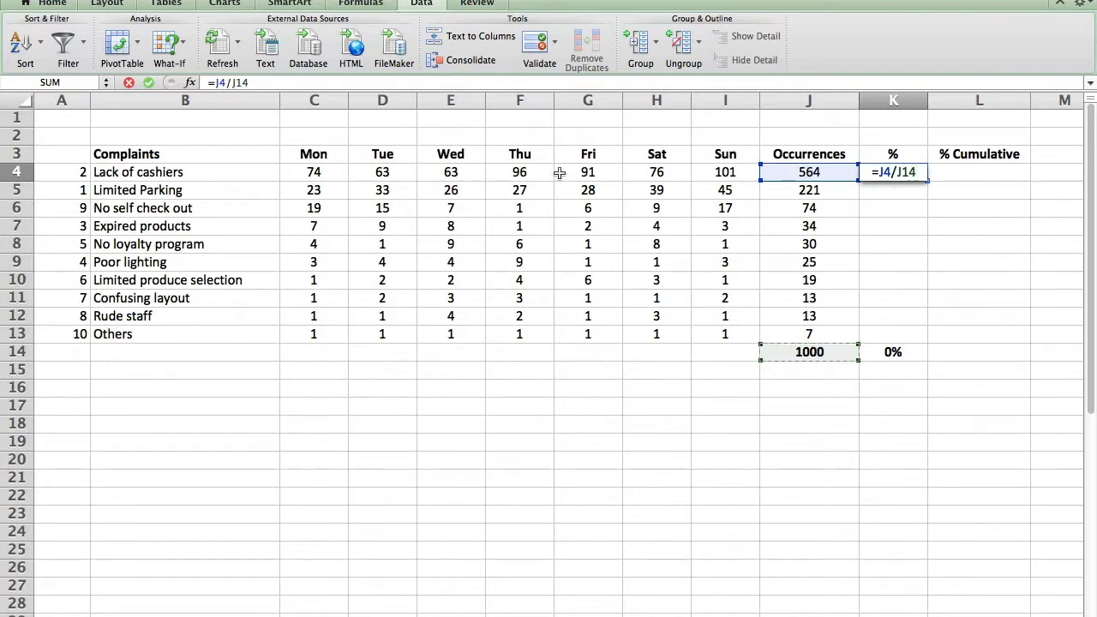
{"action": "left_click", "coordinate": [229, 83]}
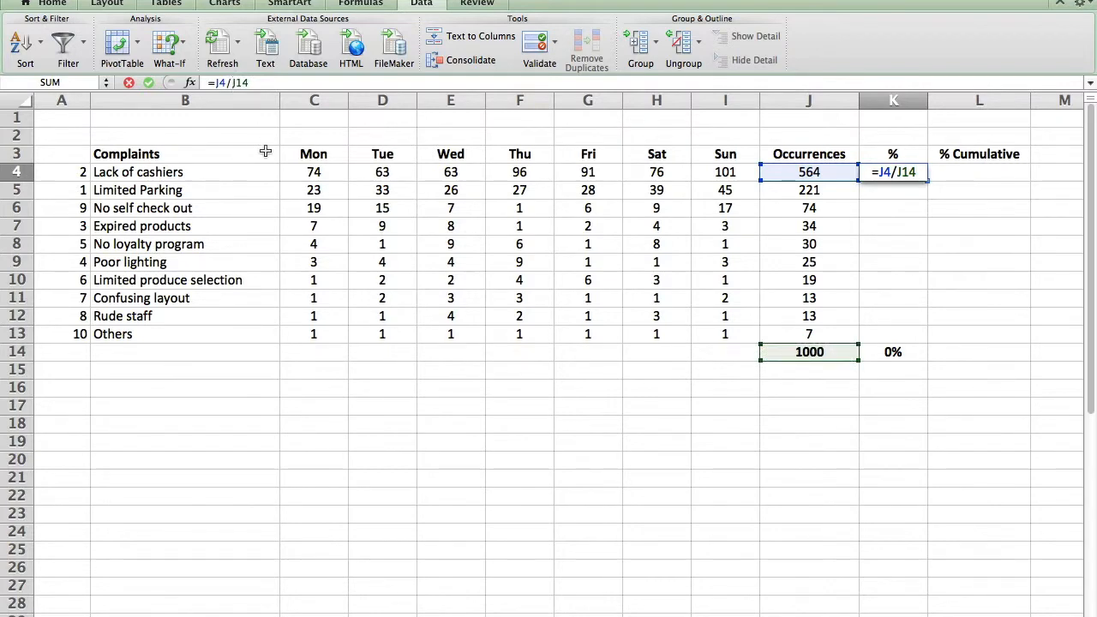
{"action": "type", "text": "$"}
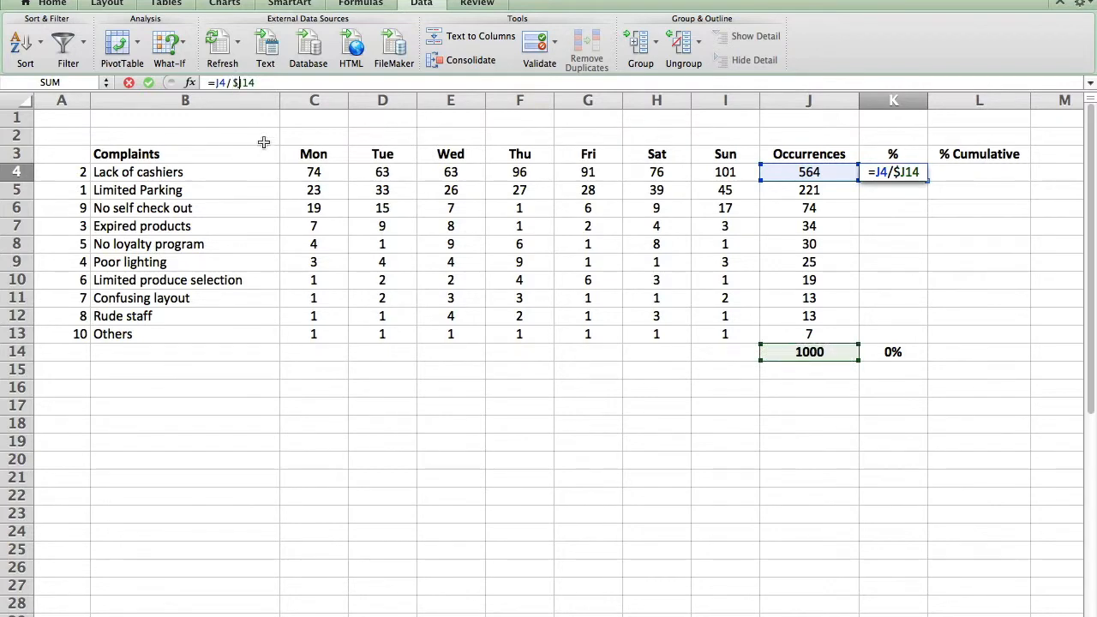
{"action": "left_click", "coordinate": [242, 84]}
{"action": "type", "text": "$"}
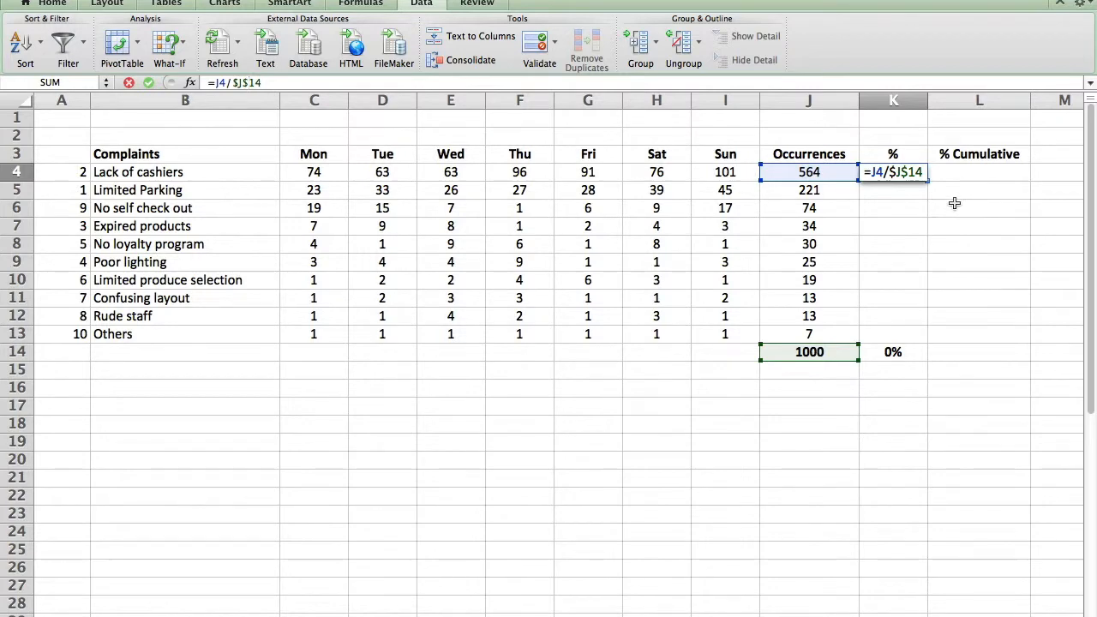
{"action": "key", "text": "Return"}
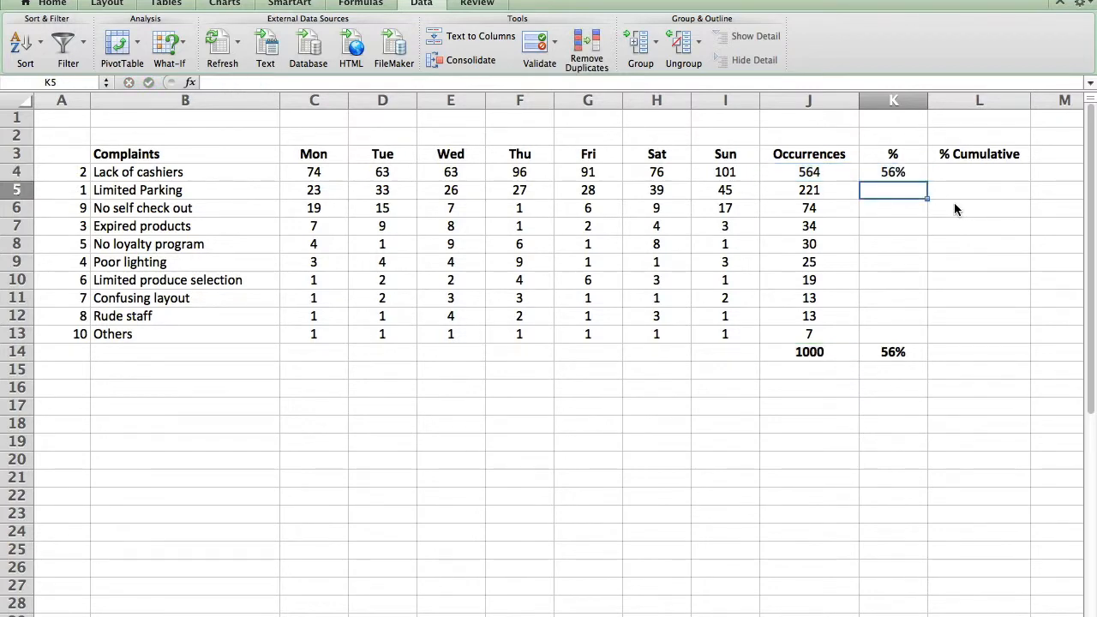
Step: Fill the percentage formula from K4 down through K13 and check the column's total in K14
{"action": "left_click", "coordinate": [902, 174]}
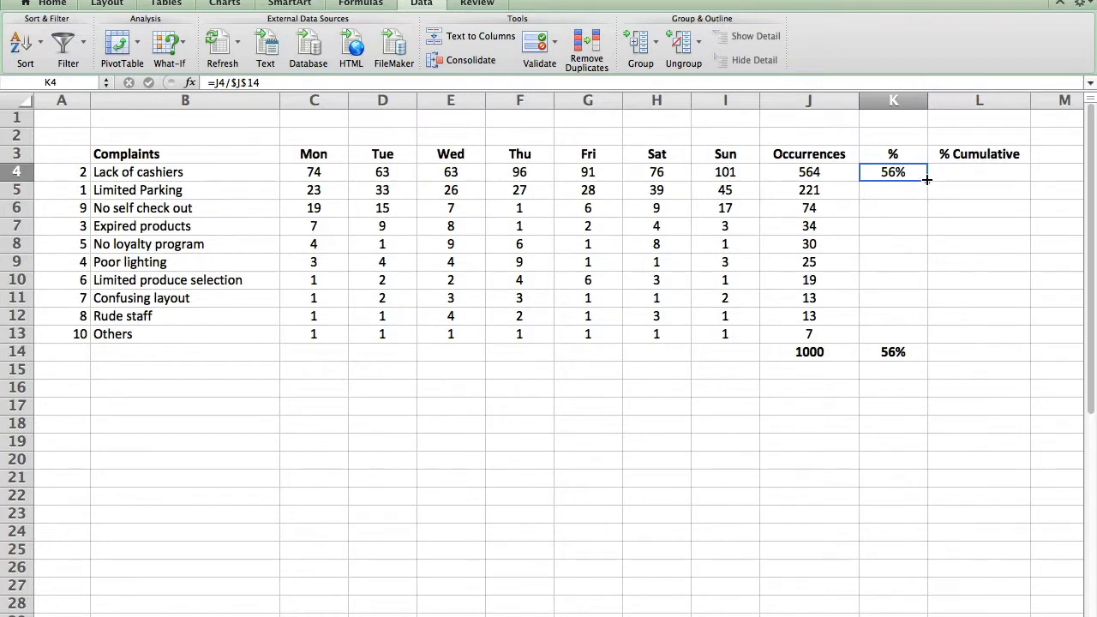
{"action": "left_click_drag", "start_coordinate": [926, 179], "coordinate": [921, 336]}
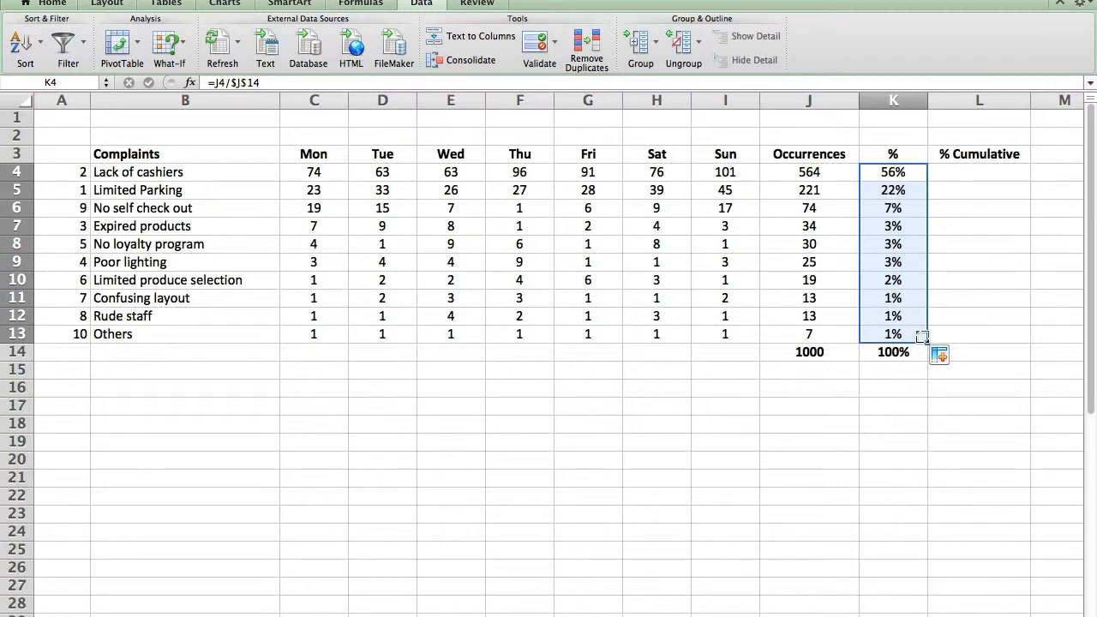
{"action": "left_click", "coordinate": [908, 172]}
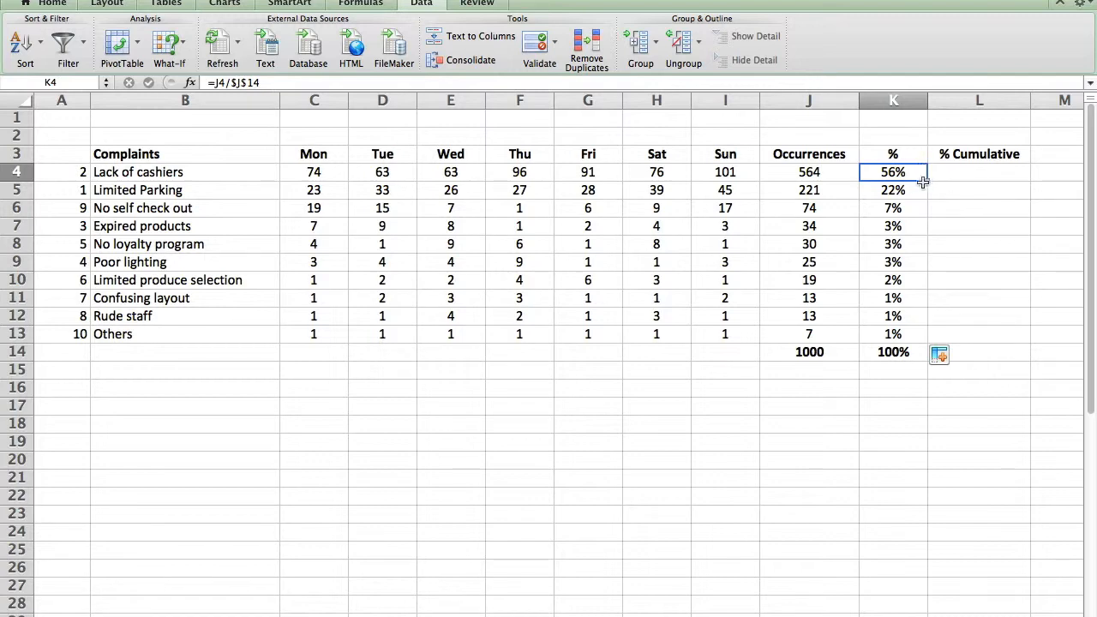
{"action": "left_click", "coordinate": [65, 7]}
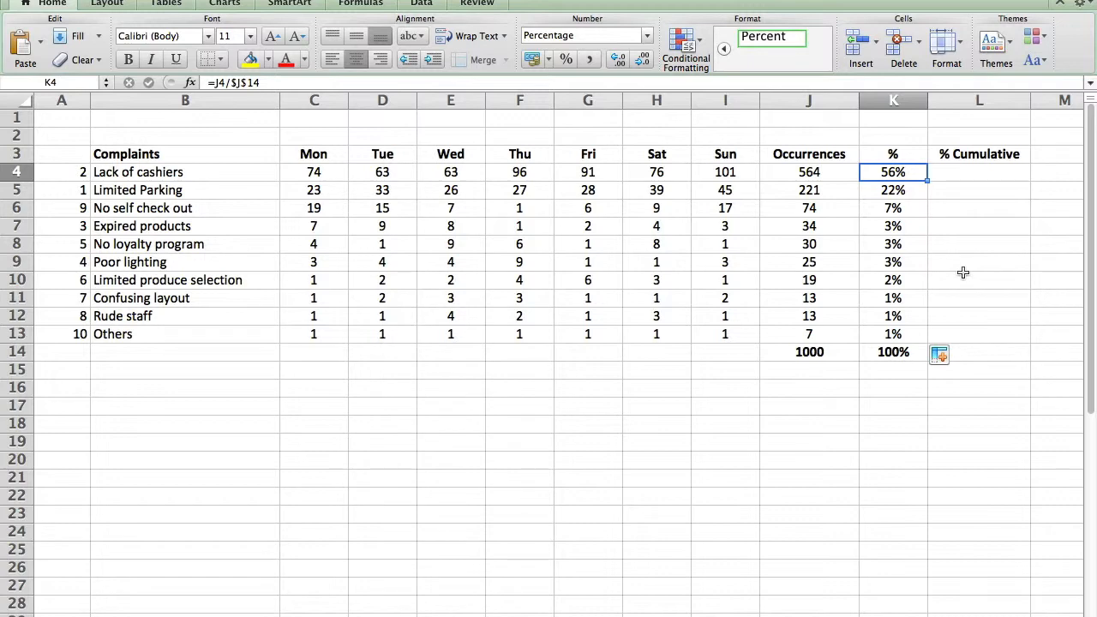
{"action": "left_click", "coordinate": [899, 352]}
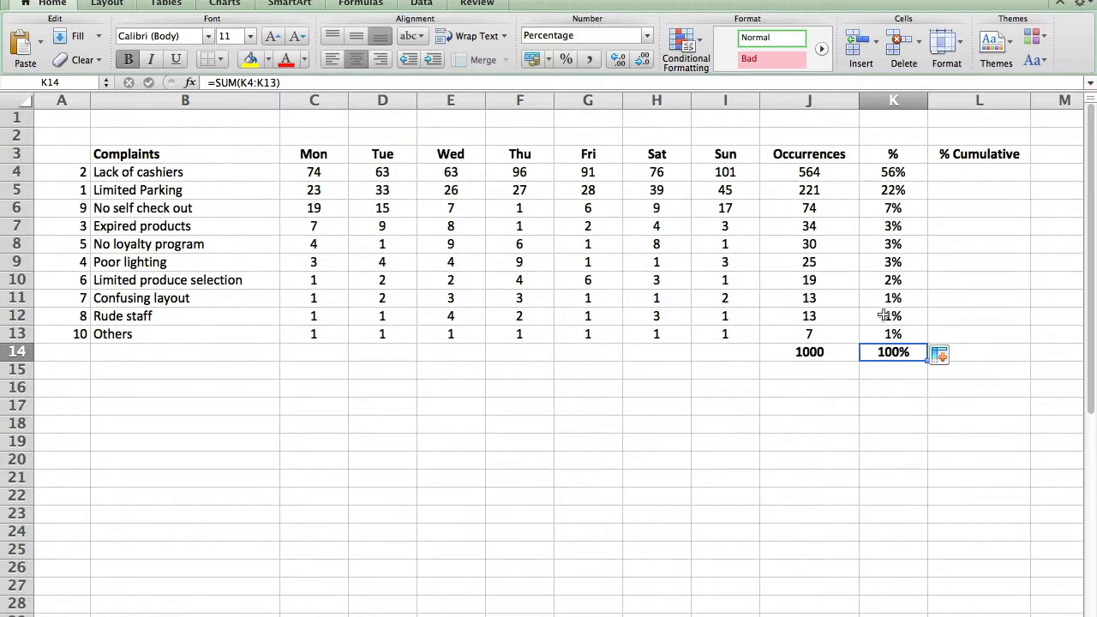
Step: Start the % Cumulative column by entering =K4 in L4
{"action": "left_click", "coordinate": [964, 174]}
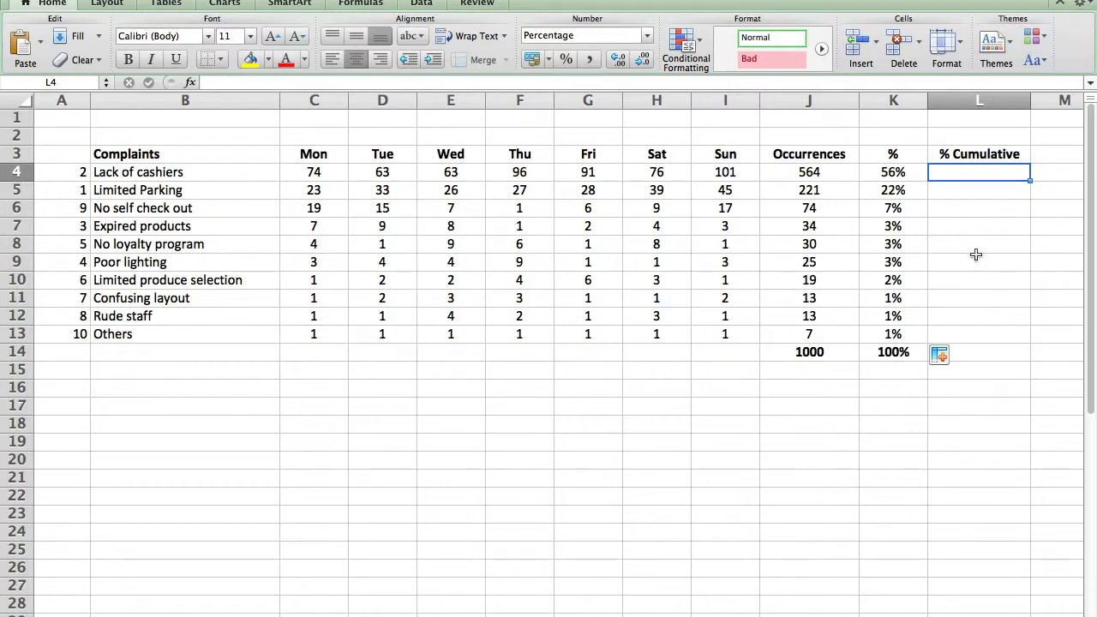
{"action": "type", "text": "="}
{"action": "key", "text": "Left"}
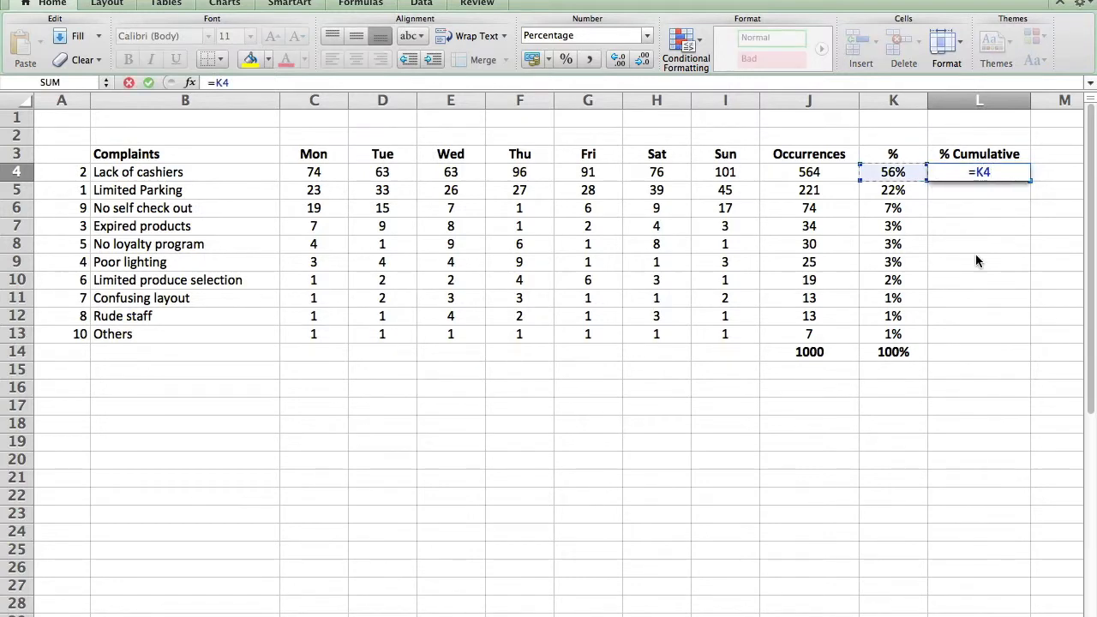
{"action": "key", "text": "Return"}
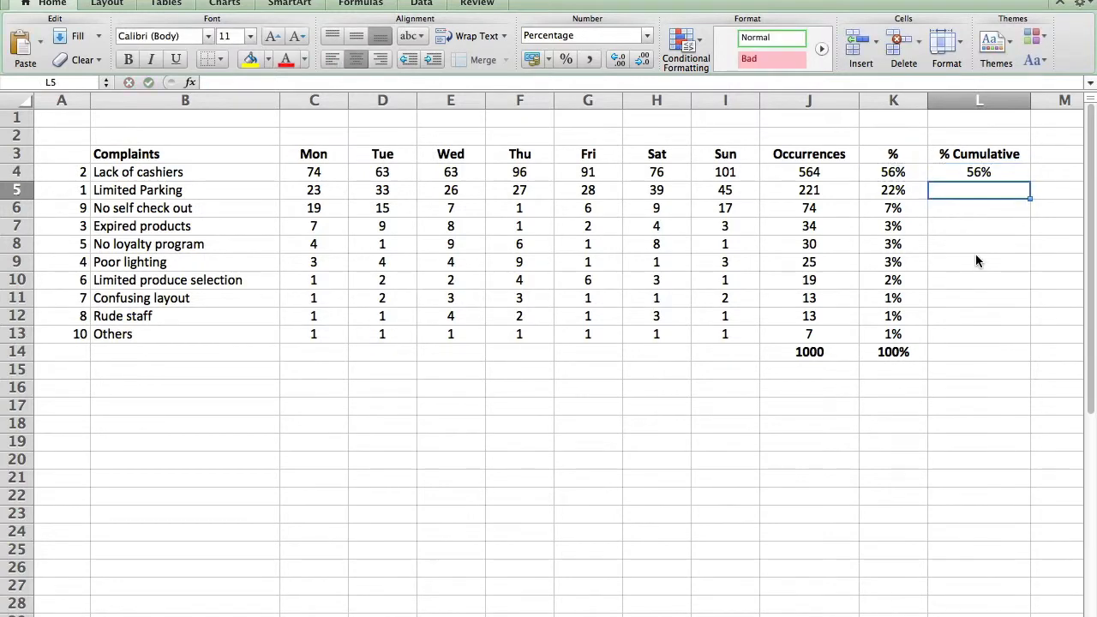
Step: Enter =L4+K5 in L5 to add the second complaint's percentage to the cumulative value above
{"action": "left_click", "coordinate": [978, 174]}
{"action": "left_click", "coordinate": [977, 193]}
{"action": "type", "text": "="}
{"action": "key", "text": "Up"}
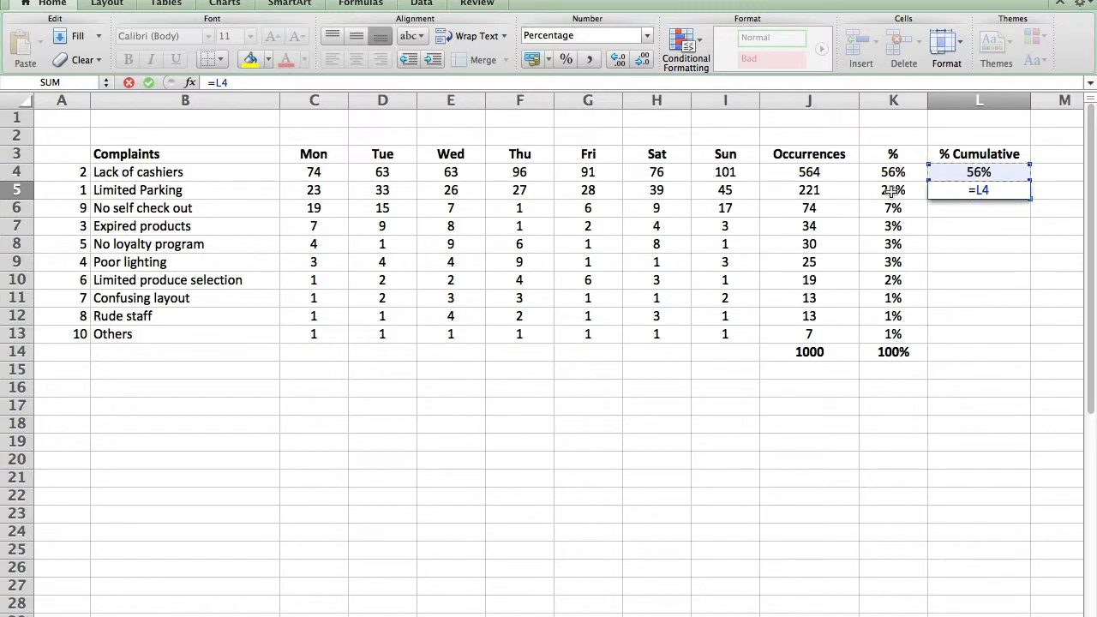
{"action": "type", "text": "+"}
{"action": "left_click", "coordinate": [891, 191]}
{"action": "key", "text": "Return"}
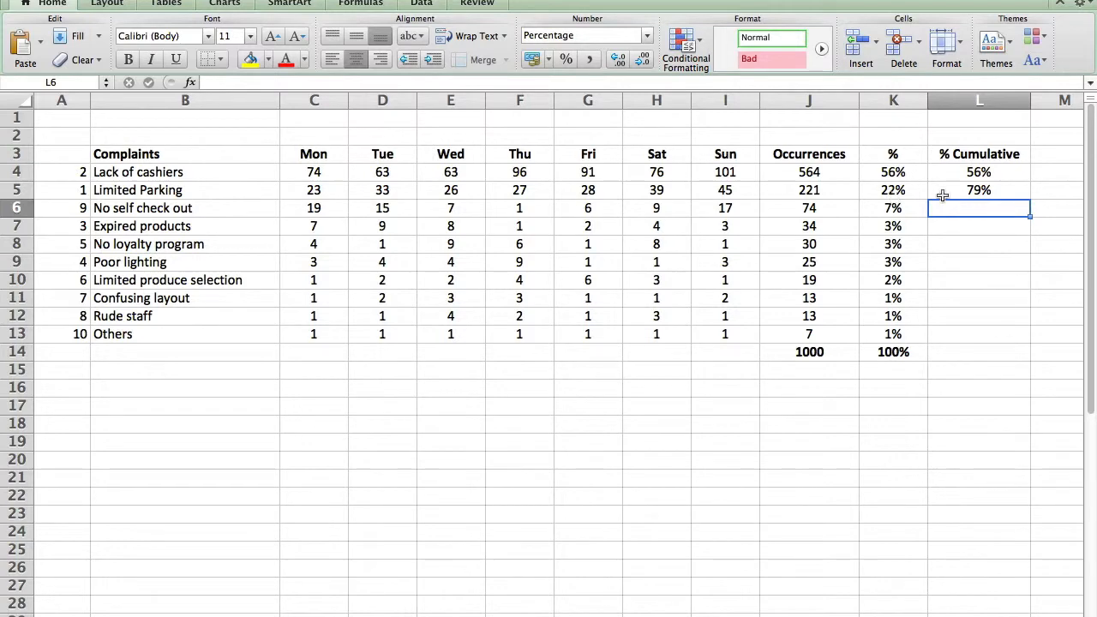
Step: Enter =L5+K6 in L6 to add the third complaint's percentage to the cumulative value above
{"action": "type", "text": "="}
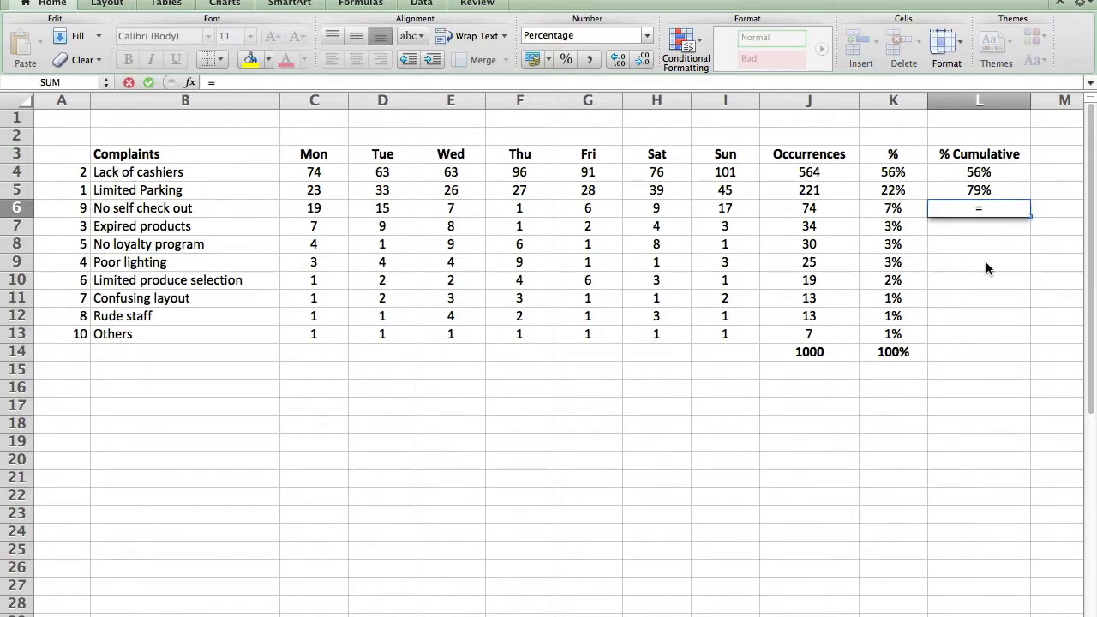
{"action": "key", "text": "Up"}
{"action": "type", "text": "+"}
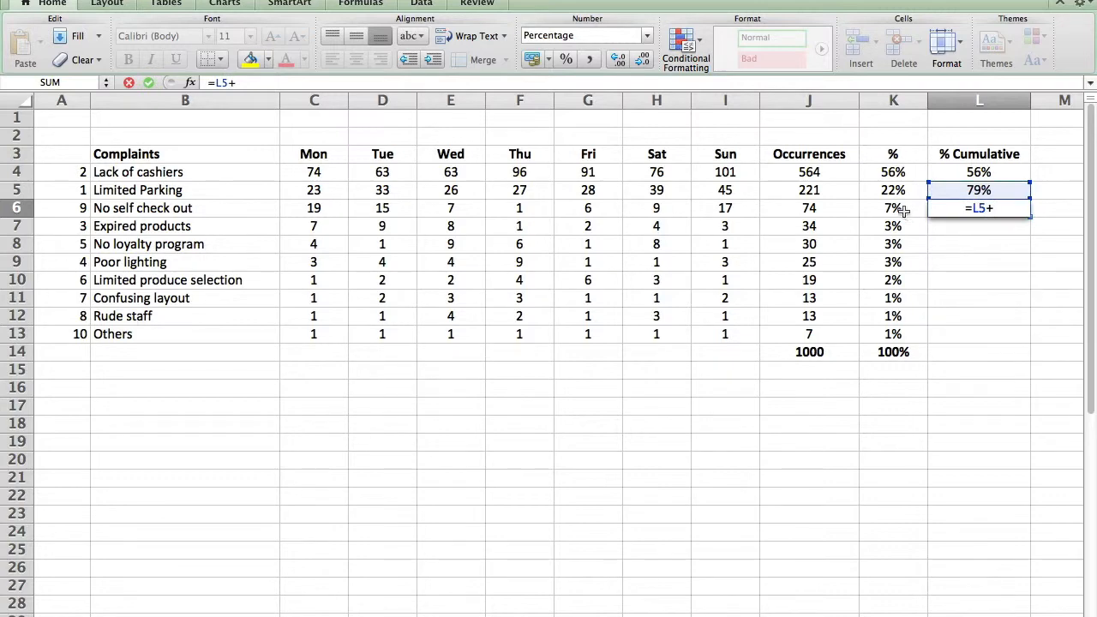
{"action": "left_click", "coordinate": [904, 211]}
{"action": "key", "text": "Return"}
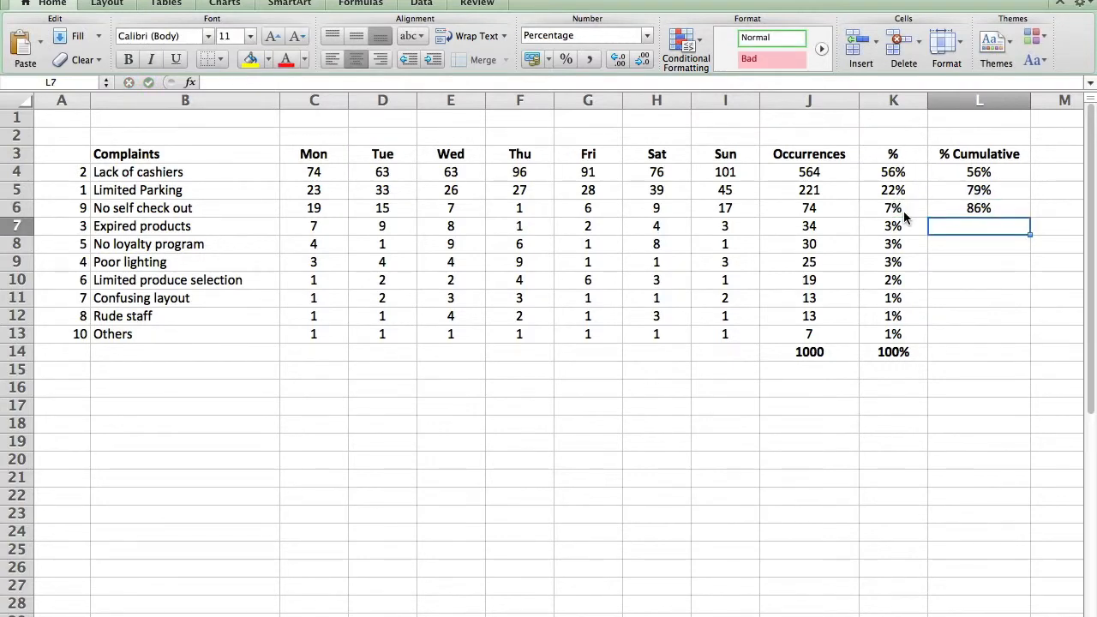
Step: Fill the cumulative formulas in L5:L6 down through L13
{"action": "key", "text": "Up"}
{"action": "key", "text": "Up"}
{"action": "key", "text": "shift+Down"}
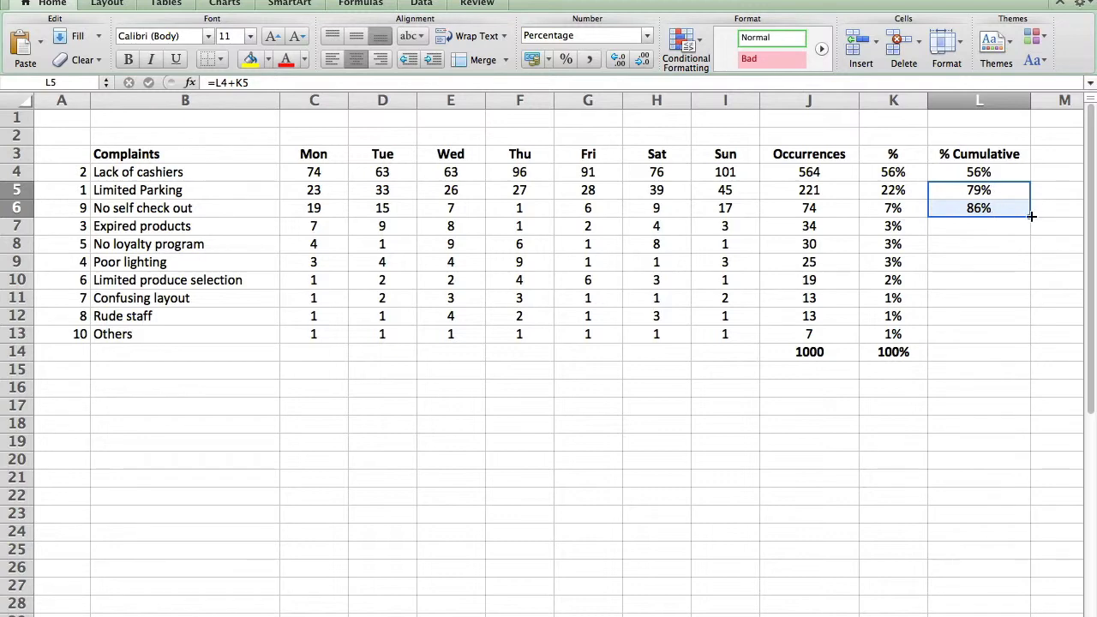
{"action": "left_click_drag", "start_coordinate": [1029, 217], "coordinate": [1025, 345]}
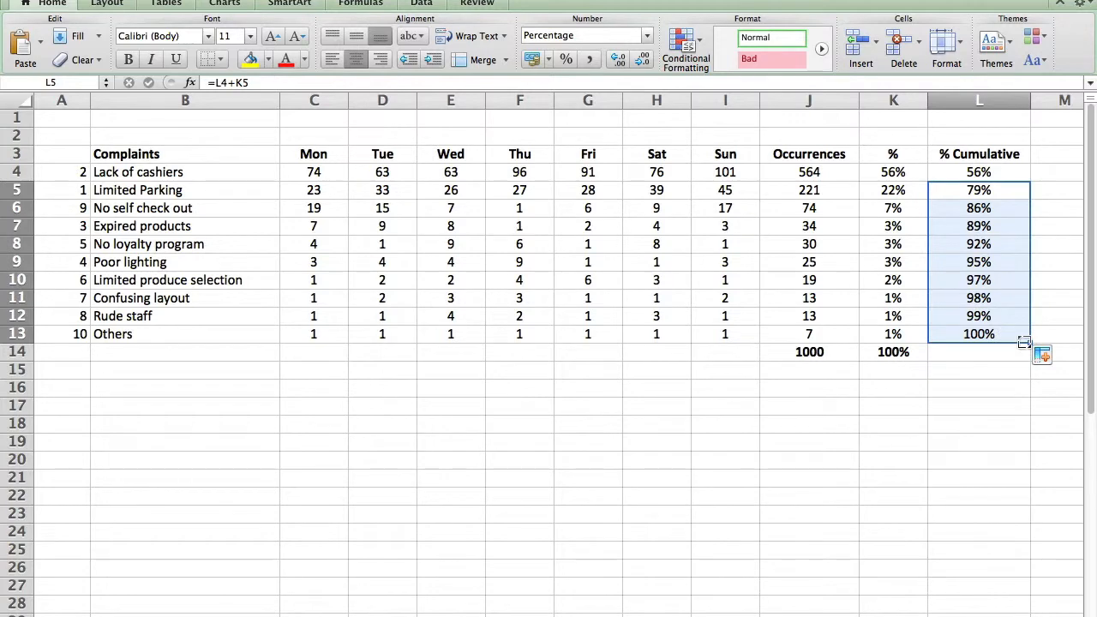
{"action": "left_click", "coordinate": [992, 354]}
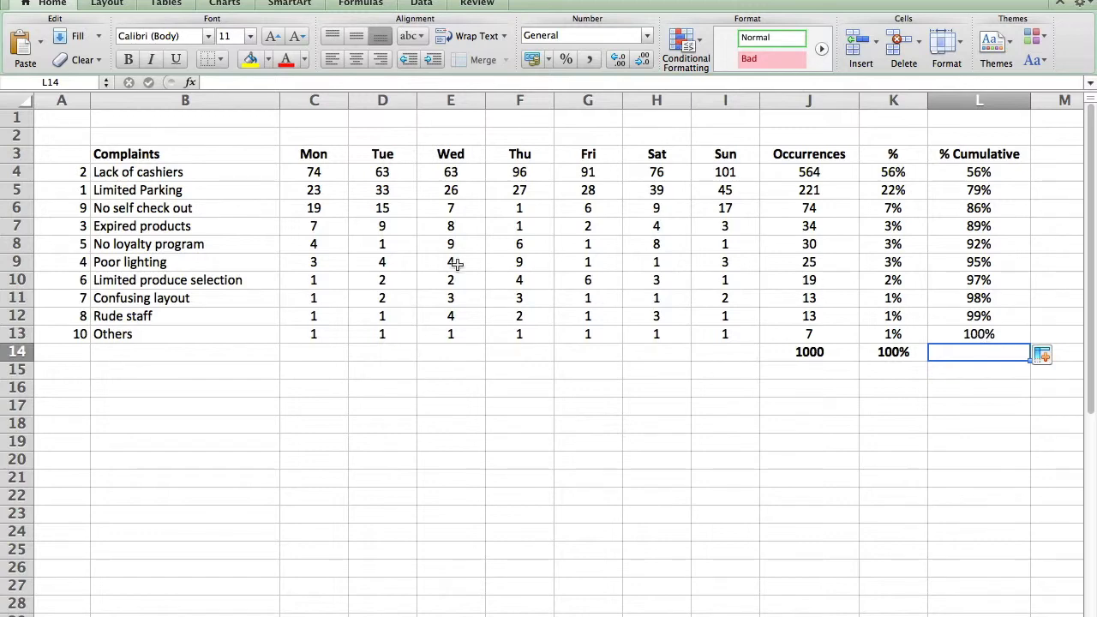
Step: Insert a 2-D clustered column chart from the Complaints, Occurrences and % Cumulative columns, rows 3 to 13
{"action": "left_click", "coordinate": [175, 154]}
{"action": "left_click_drag", "start_coordinate": [174, 157], "coordinate": [170, 330]}
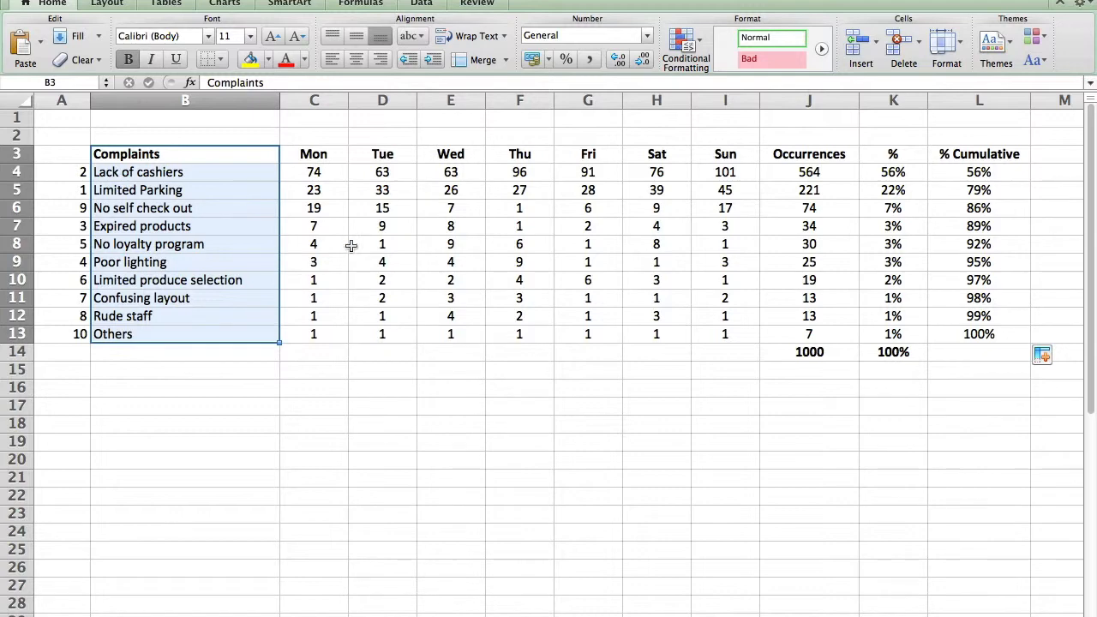
{"action": "left_click", "coordinate": [787, 156], "text": "super"}
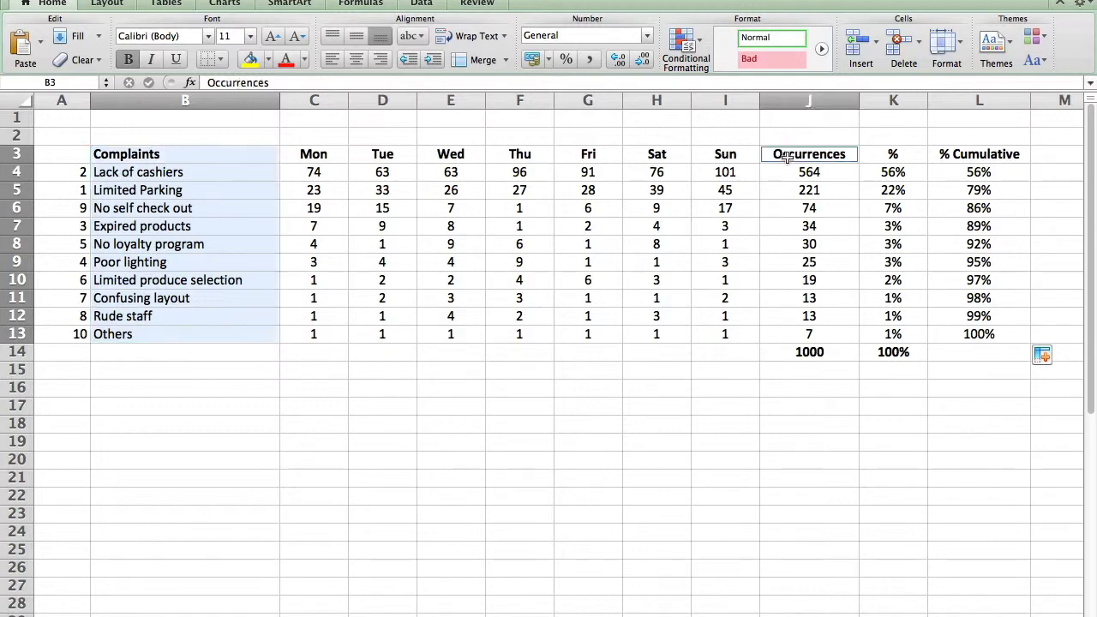
{"action": "left_click_drag", "start_coordinate": [786, 157], "coordinate": [793, 330]}
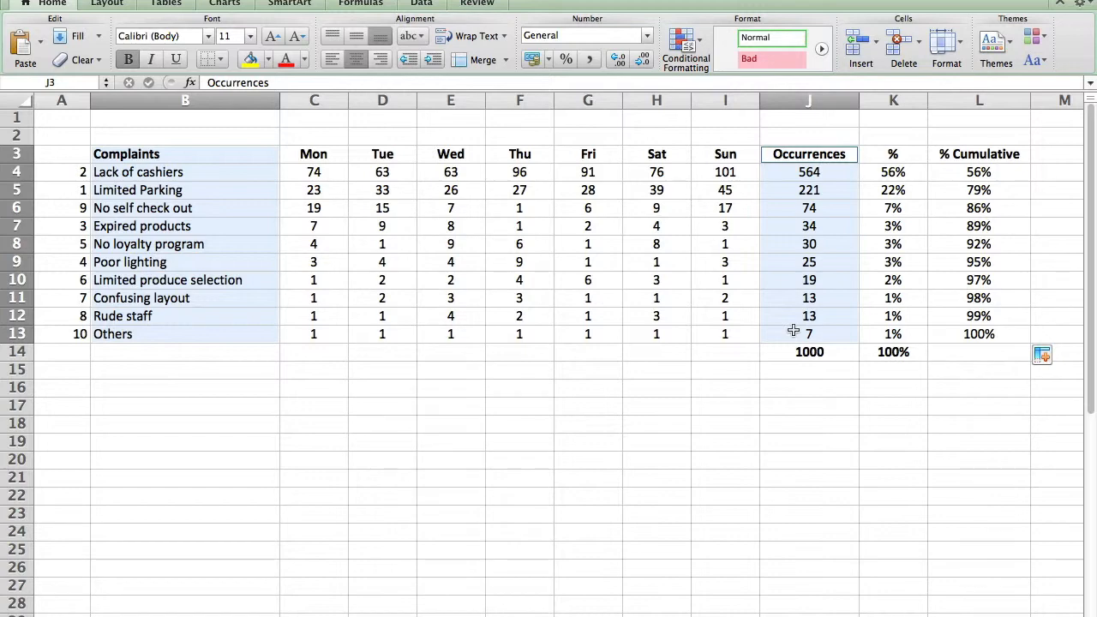
{"action": "left_click", "coordinate": [980, 154], "text": "super"}
{"action": "left_click_drag", "start_coordinate": [979, 155], "coordinate": [975, 334]}
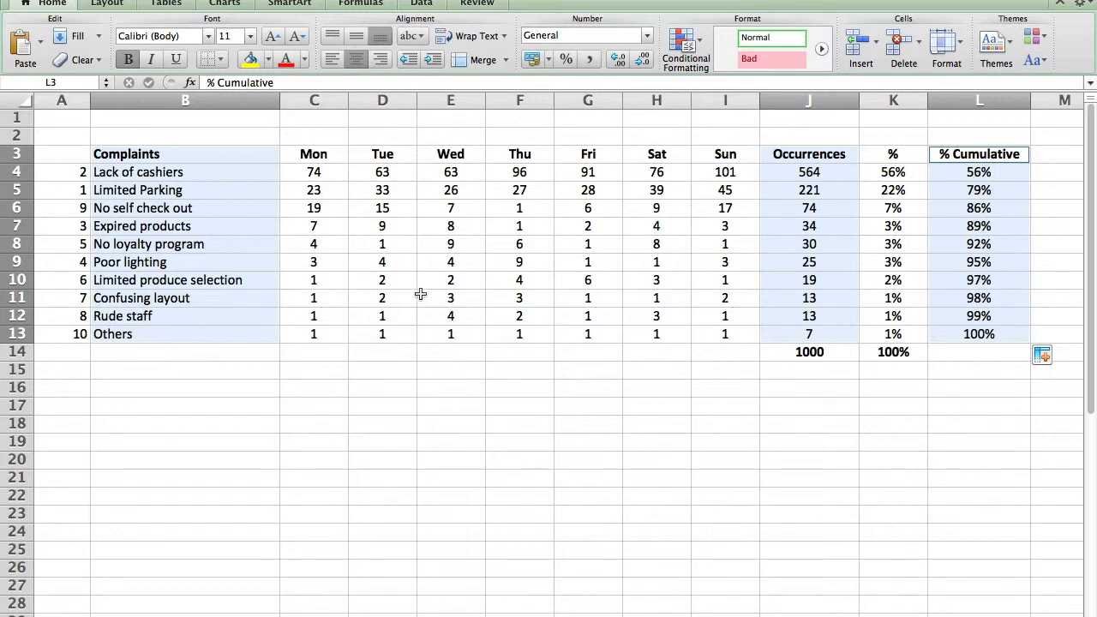
{"action": "left_click", "coordinate": [225, 5]}
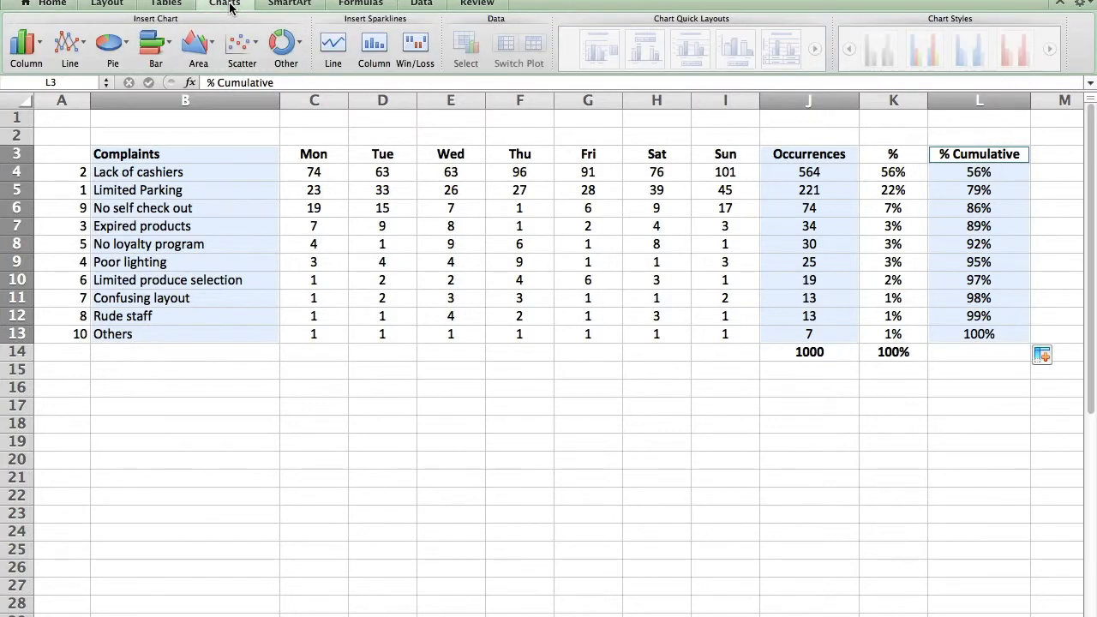
{"action": "left_click", "coordinate": [39, 49]}
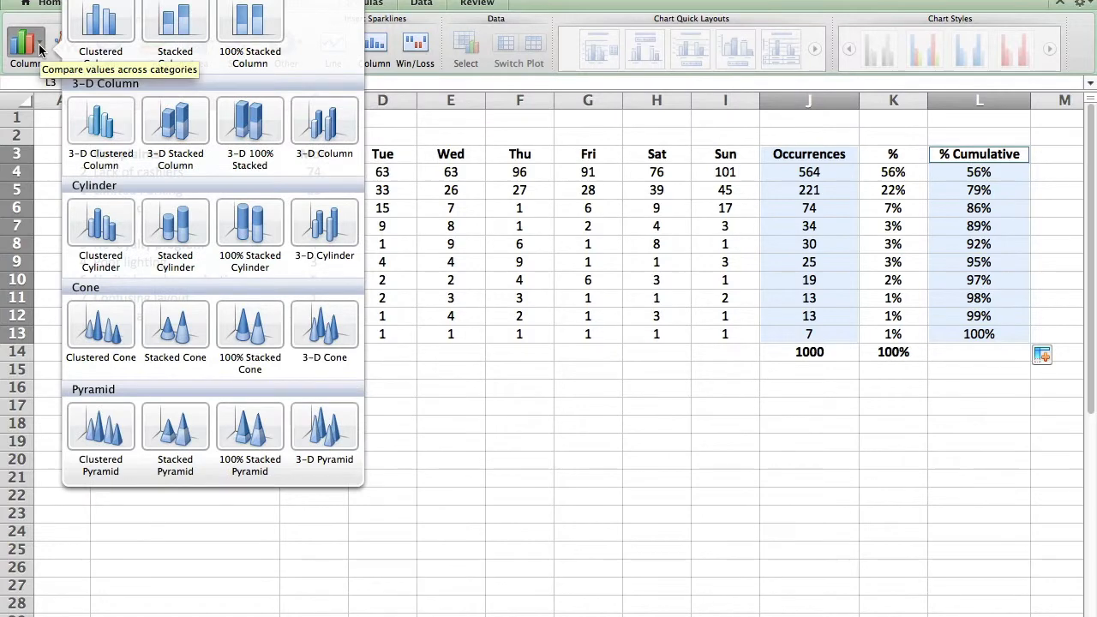
{"action": "left_click", "coordinate": [118, 29]}
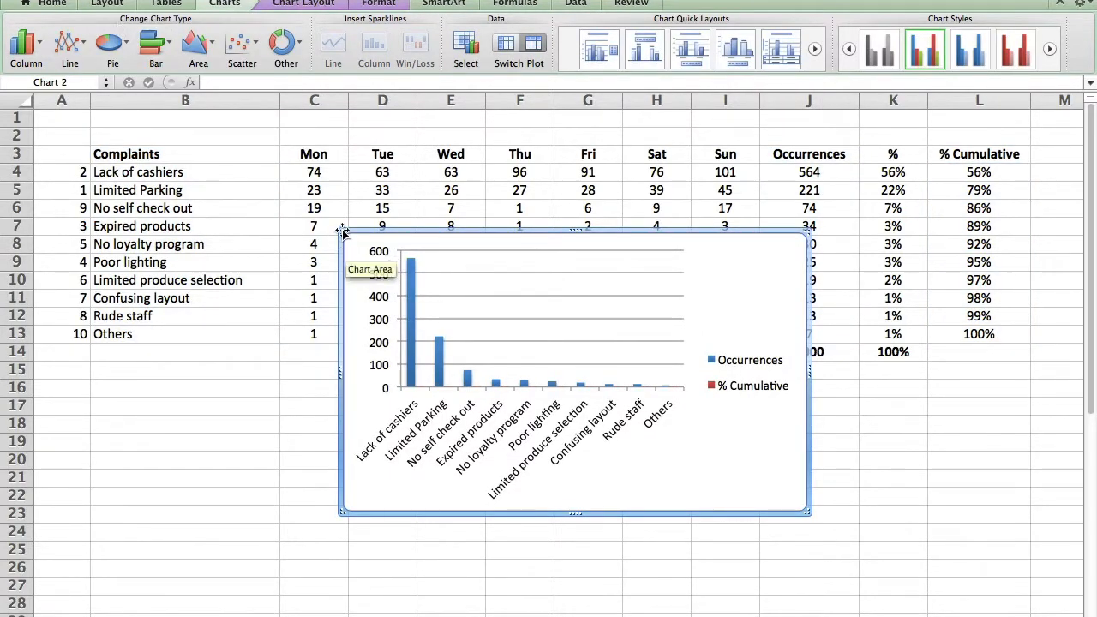
Step: Enlarge the chart by extending its upper-left corner to column B, row 1 and its lower-right corner to column K, row 27
{"action": "left_click_drag", "start_coordinate": [341, 231], "coordinate": [214, 121]}
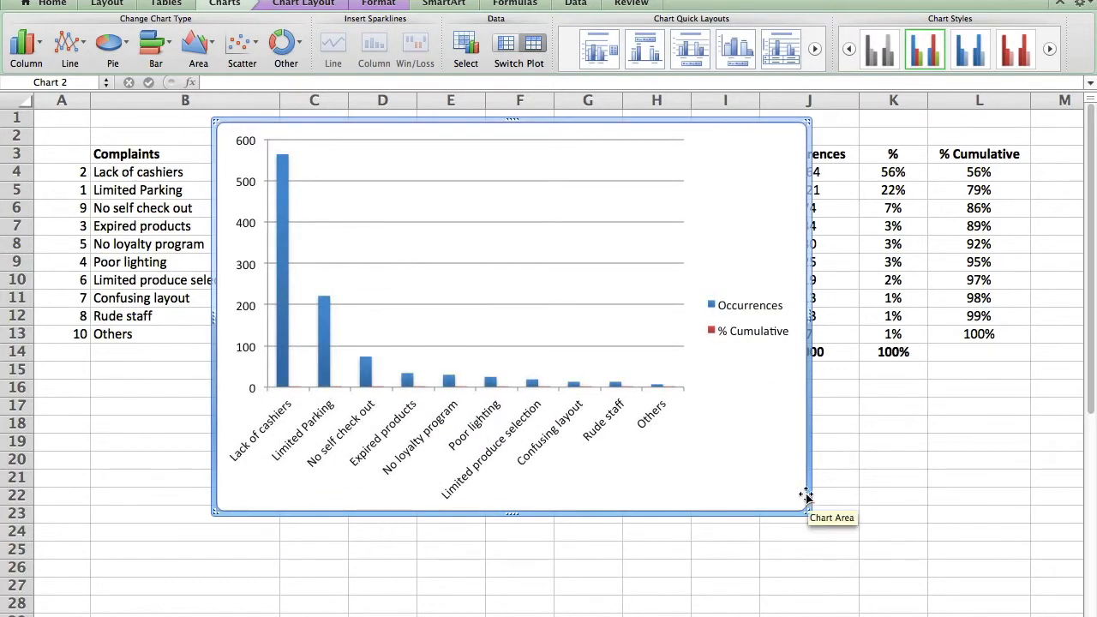
{"action": "left_click_drag", "start_coordinate": [806, 510], "coordinate": [889, 589]}
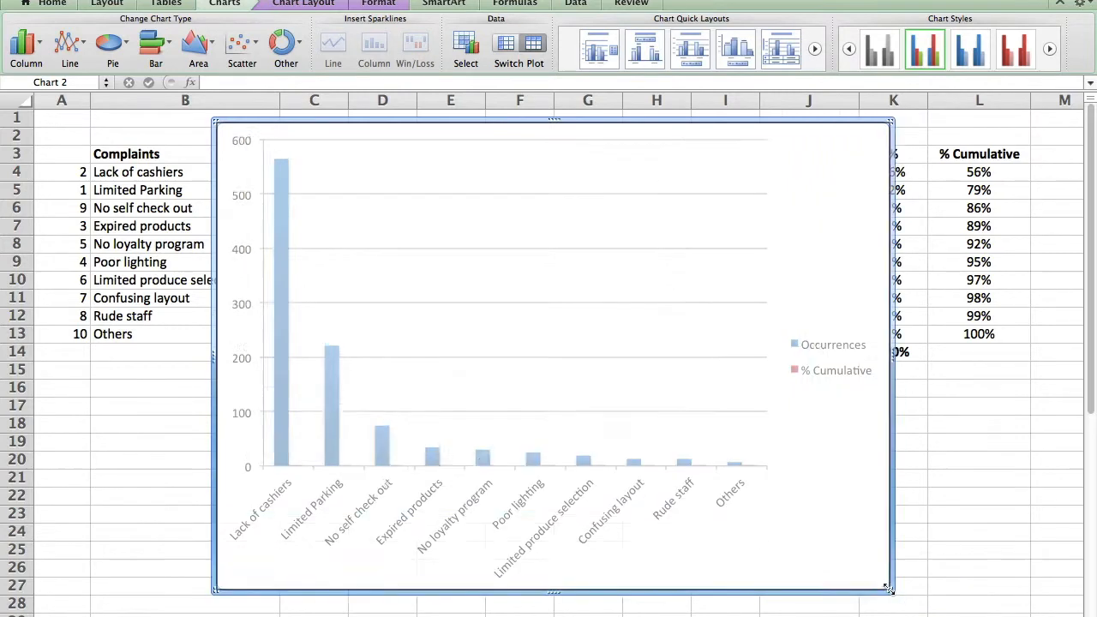
{"action": "left_click", "coordinate": [932, 500]}
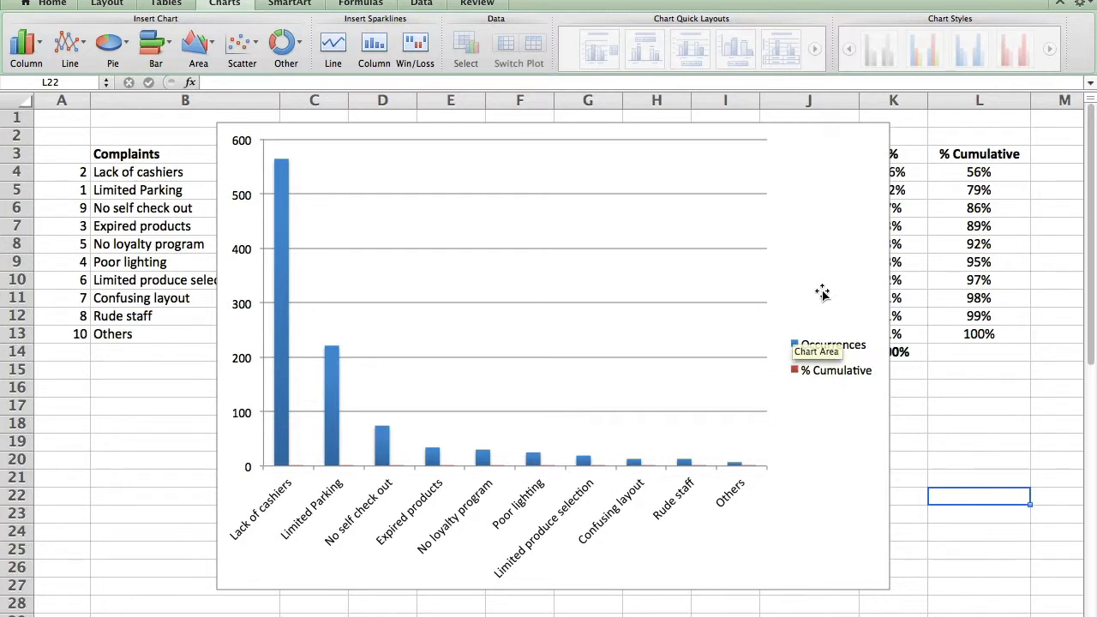
Step: Plot the chart's % Cumulative series on the secondary axis
{"action": "left_click", "coordinate": [832, 200]}
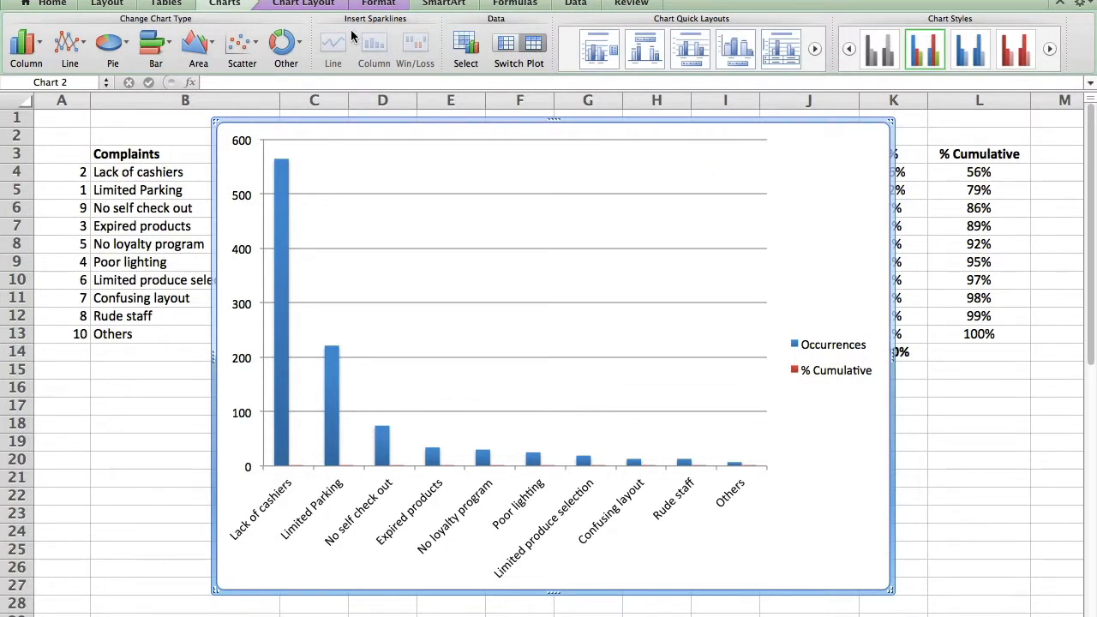
{"action": "left_click", "coordinate": [317, 5]}
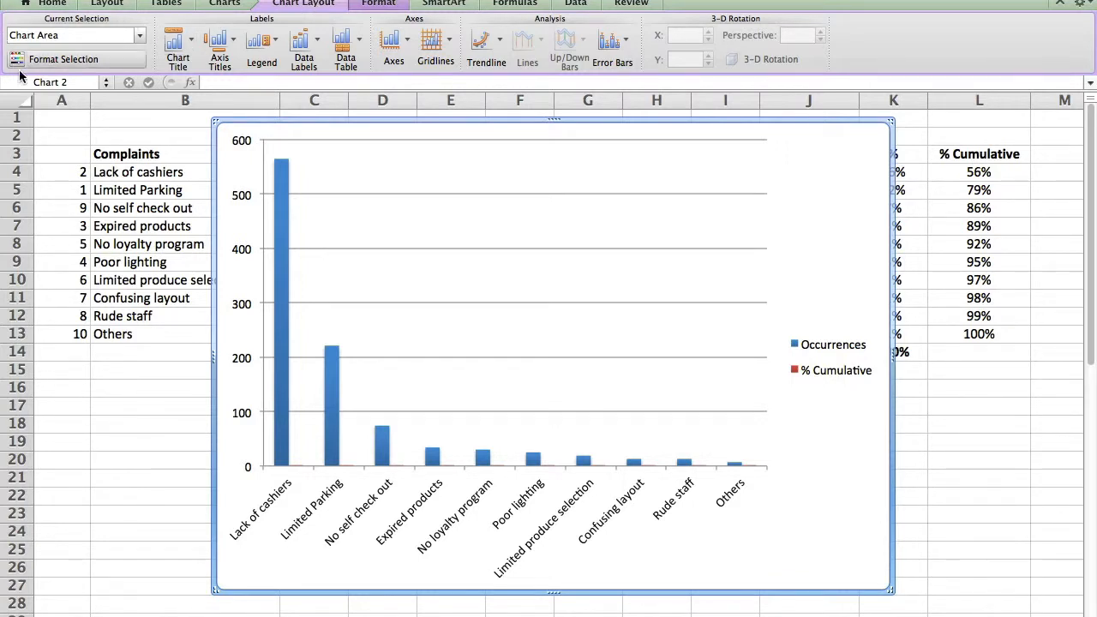
{"action": "left_click", "coordinate": [140, 39]}
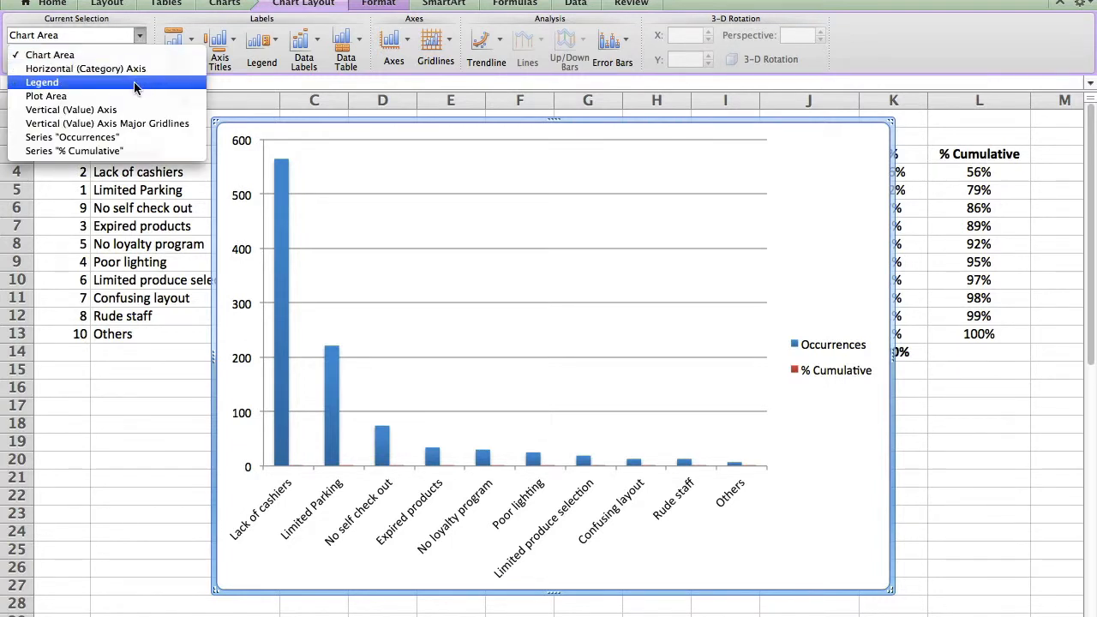
{"action": "left_click", "coordinate": [117, 152]}
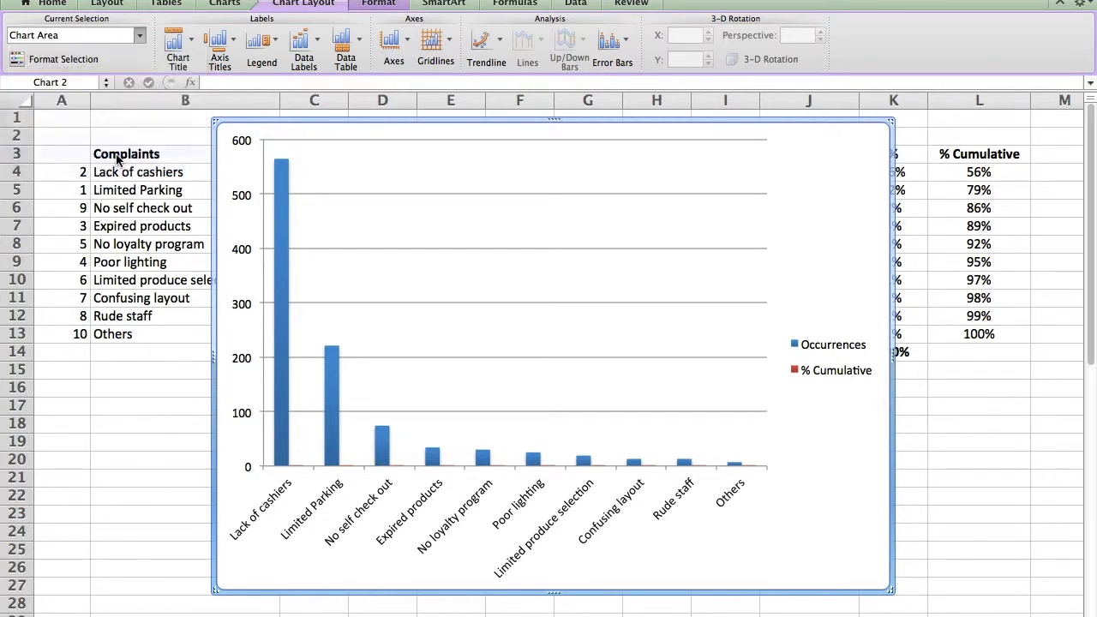
{"action": "left_click", "coordinate": [53, 61]}
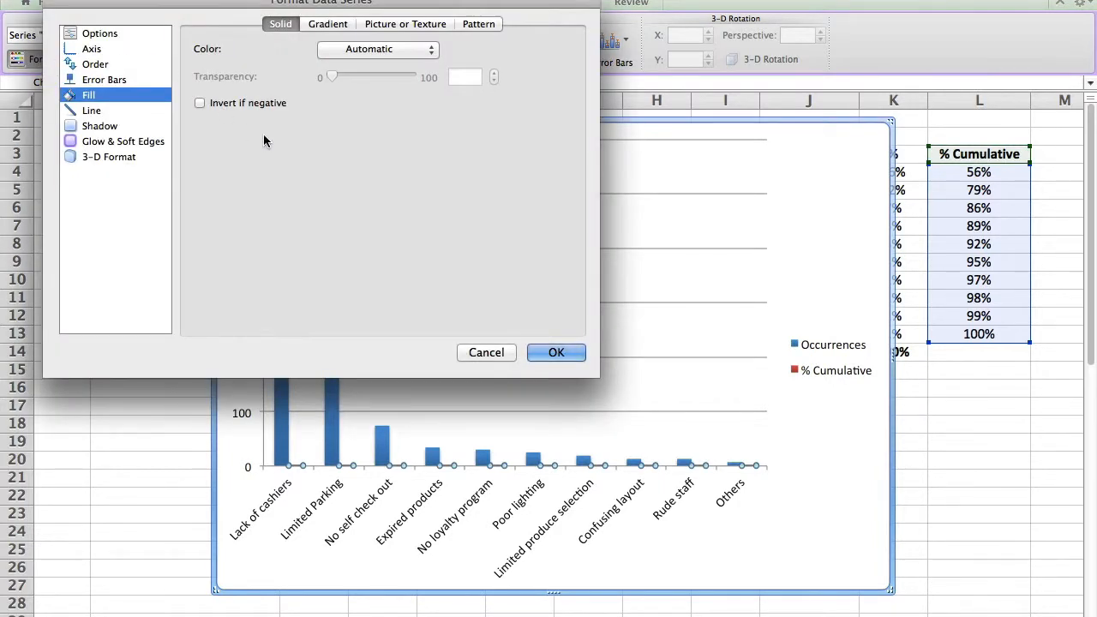
{"action": "left_click", "coordinate": [98, 51]}
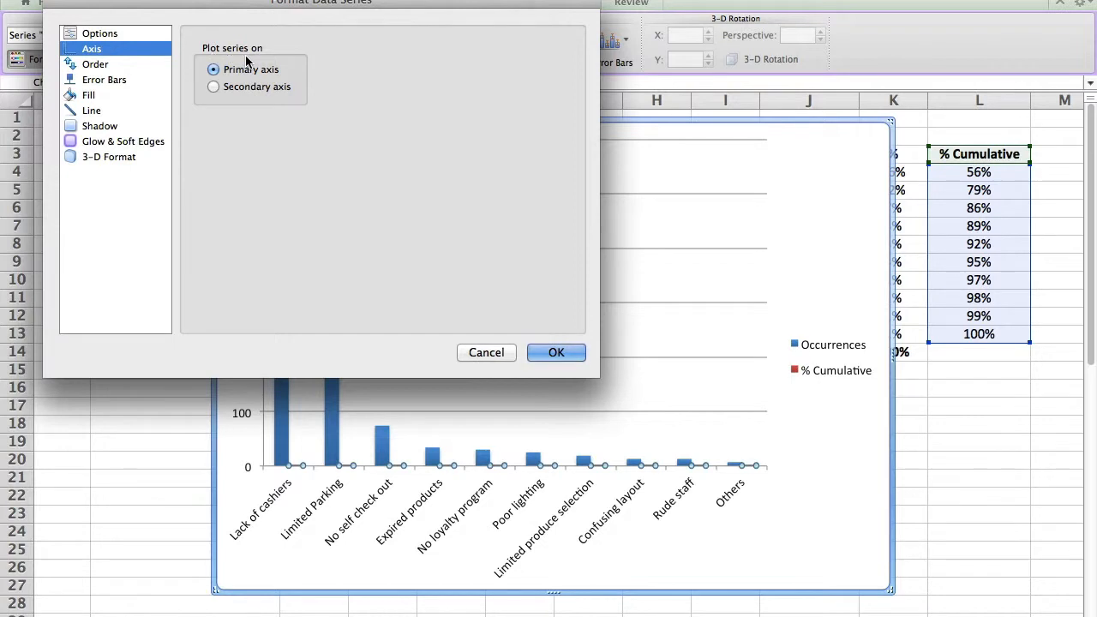
{"action": "left_click", "coordinate": [214, 86]}
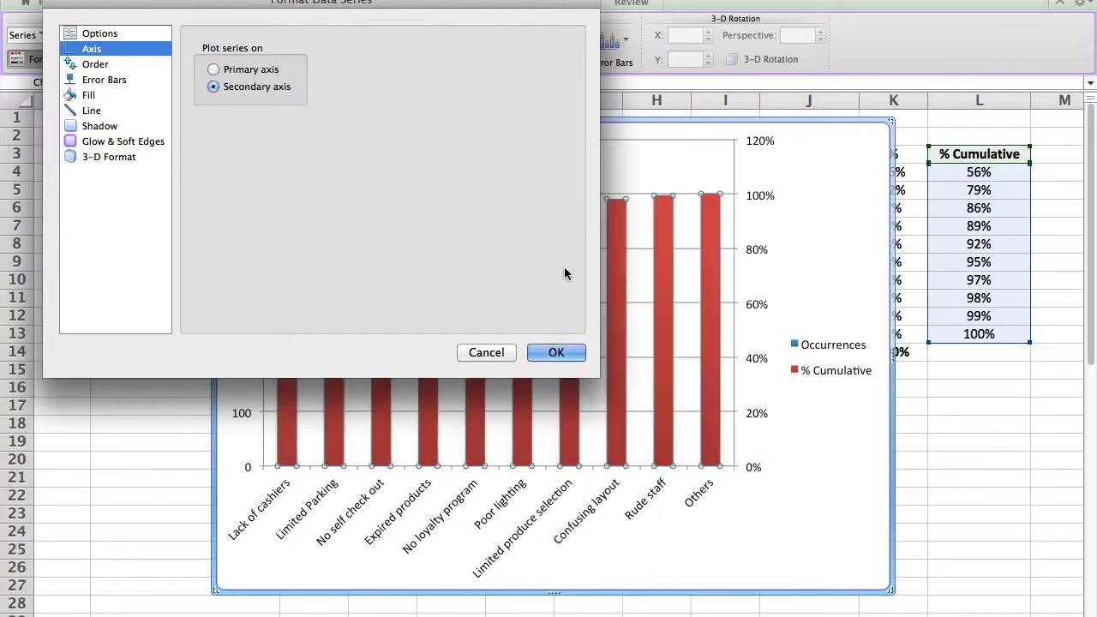
{"action": "left_click", "coordinate": [553, 352]}
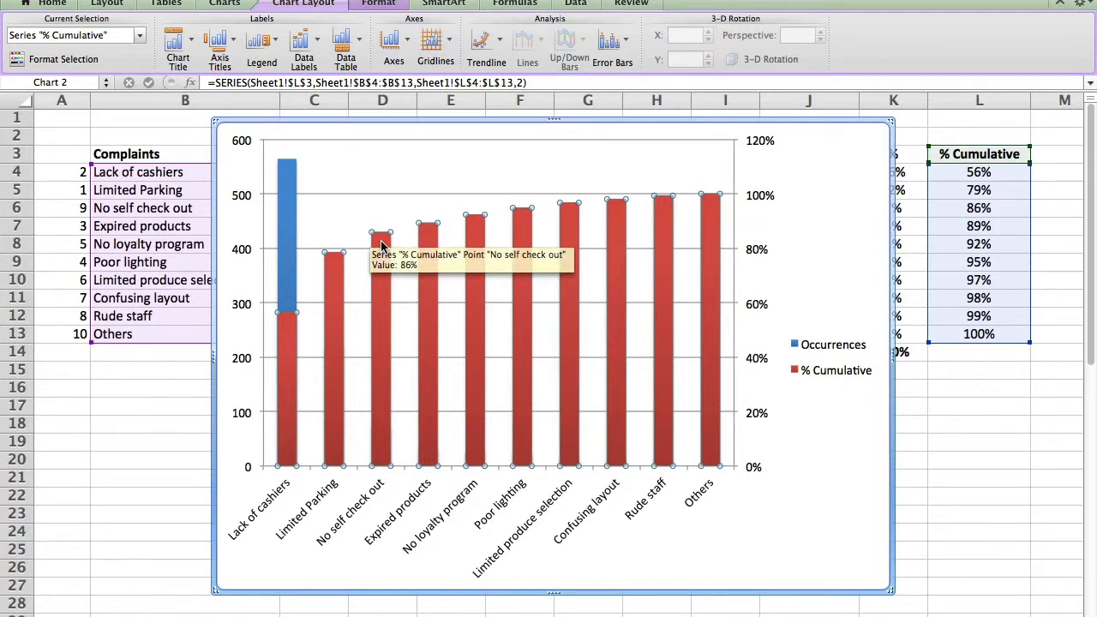
Step: Change the % Cumulative series to a plain 2-D line chart type
{"action": "left_click", "coordinate": [226, 5]}
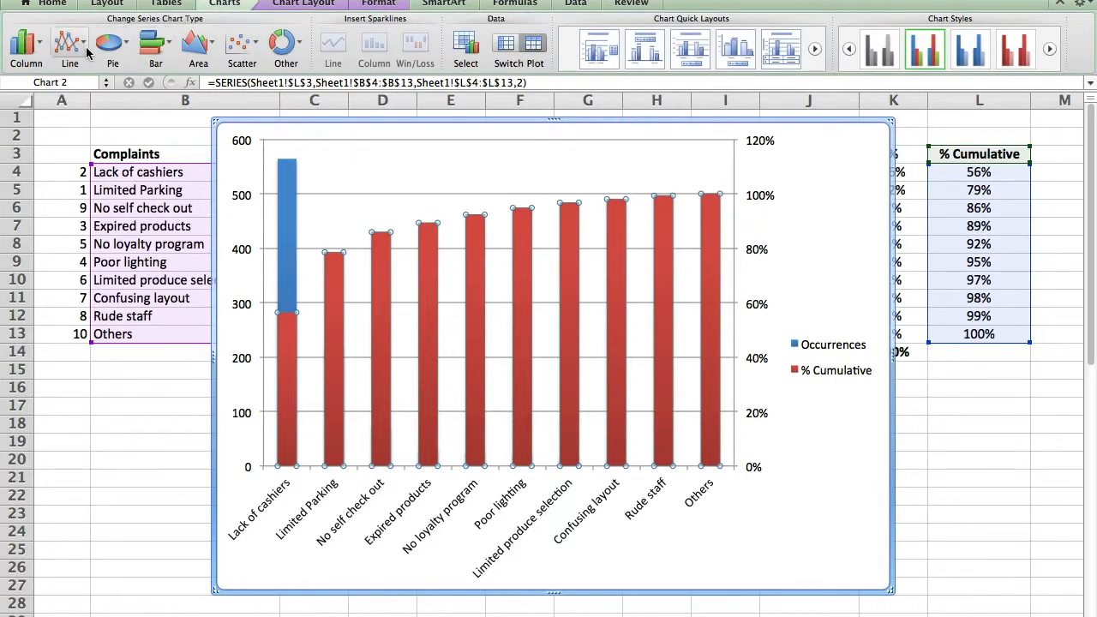
{"action": "left_click", "coordinate": [87, 51]}
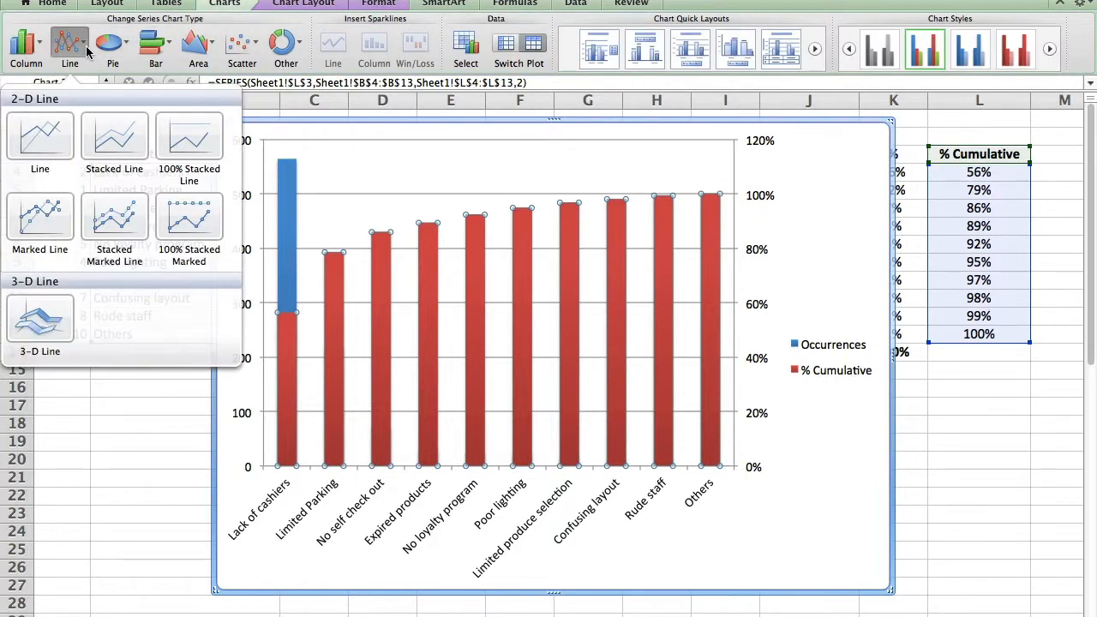
{"action": "left_click", "coordinate": [41, 136]}
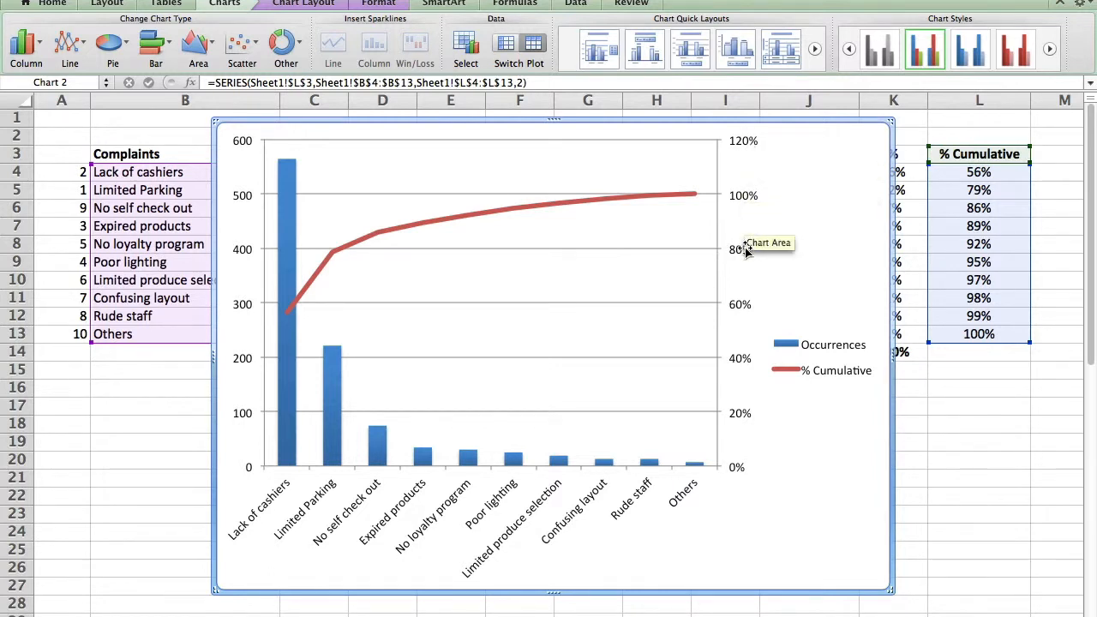
Step: Place the chart legend at the bottom, without overlapping the chart
{"action": "right_click", "coordinate": [809, 358]}
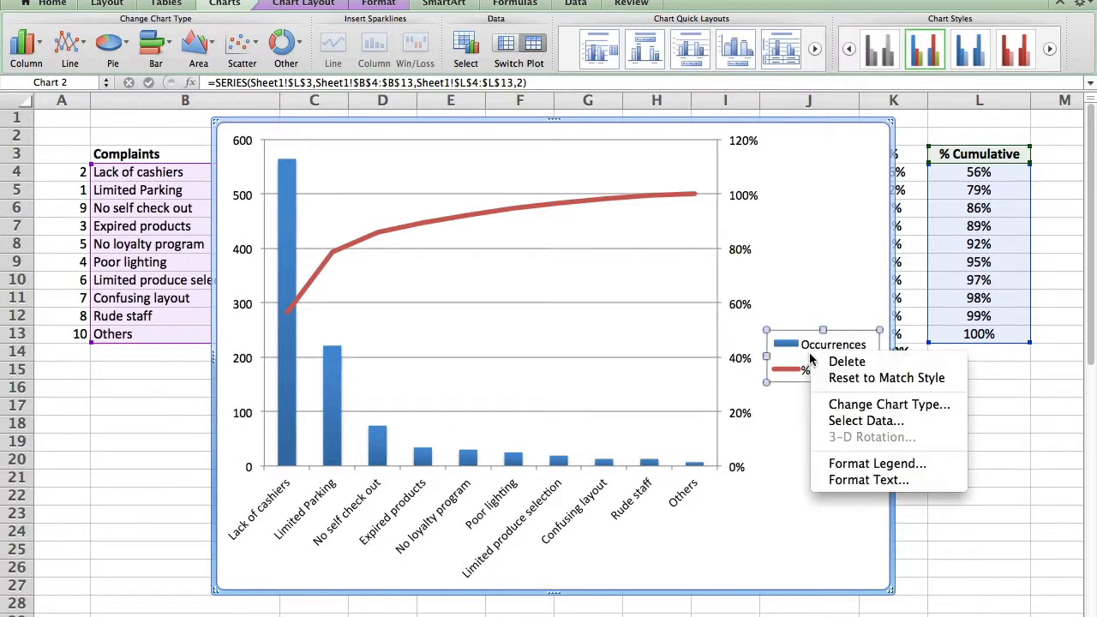
{"action": "left_click", "coordinate": [860, 465]}
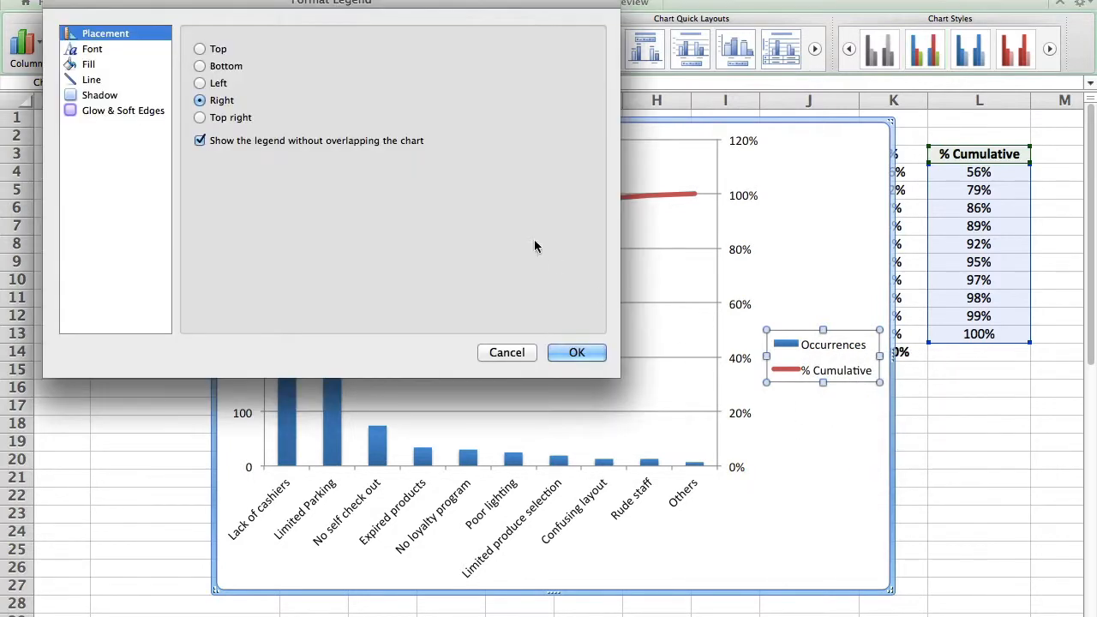
{"action": "left_click", "coordinate": [221, 67]}
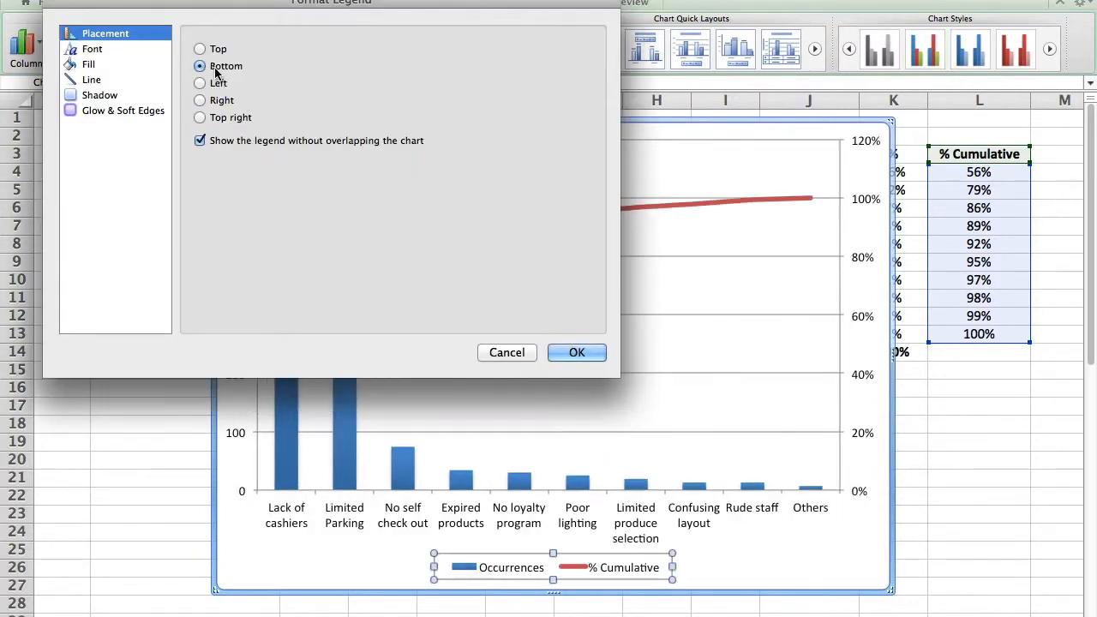
{"action": "left_click", "coordinate": [573, 352]}
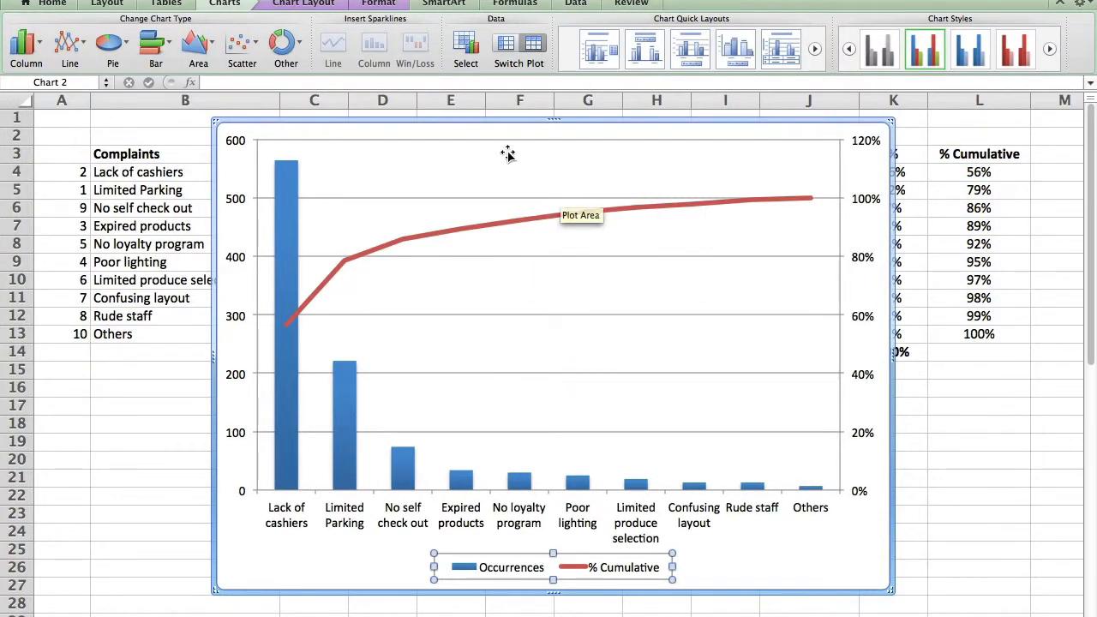
Step: Add a title above the chart reading "Pareto Chart for Customers' Complaints"
{"action": "left_click", "coordinate": [304, 7]}
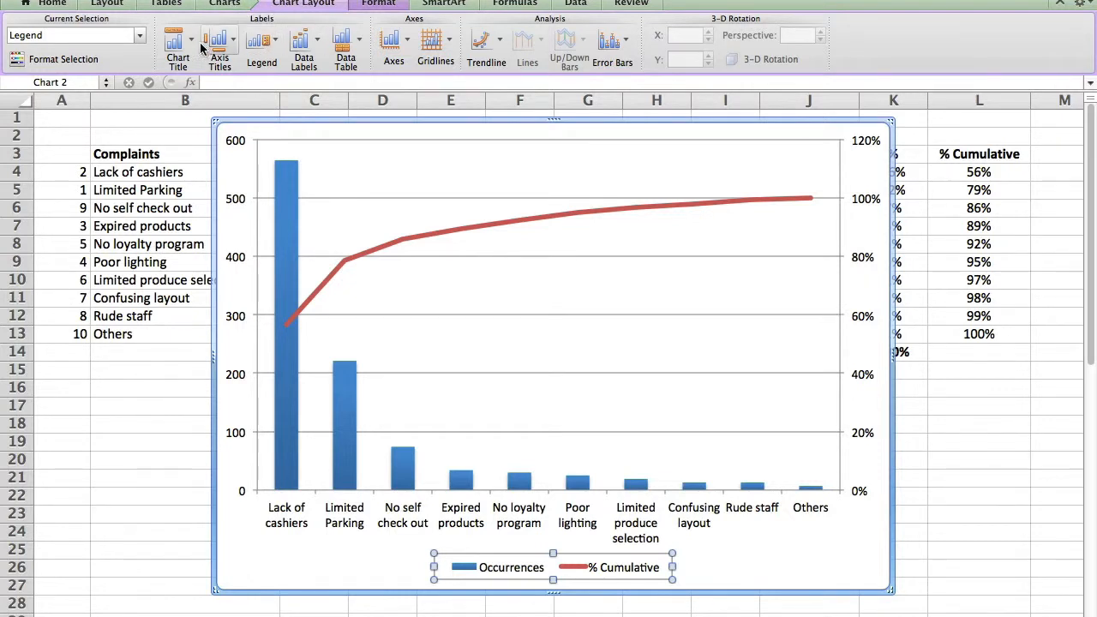
{"action": "left_click", "coordinate": [192, 47]}
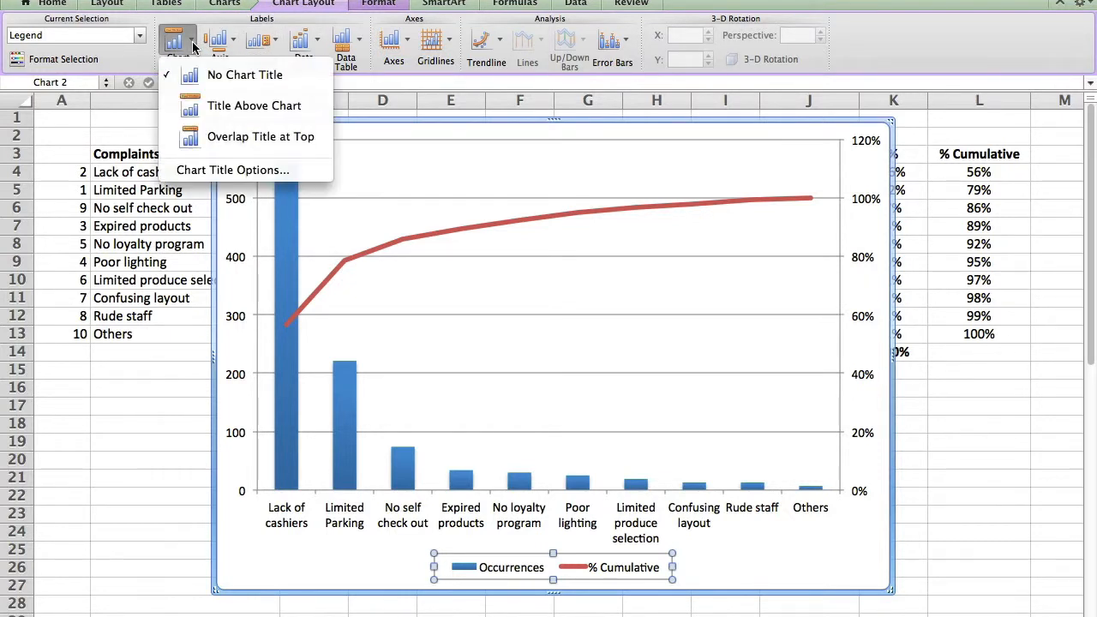
{"action": "left_click", "coordinate": [254, 107]}
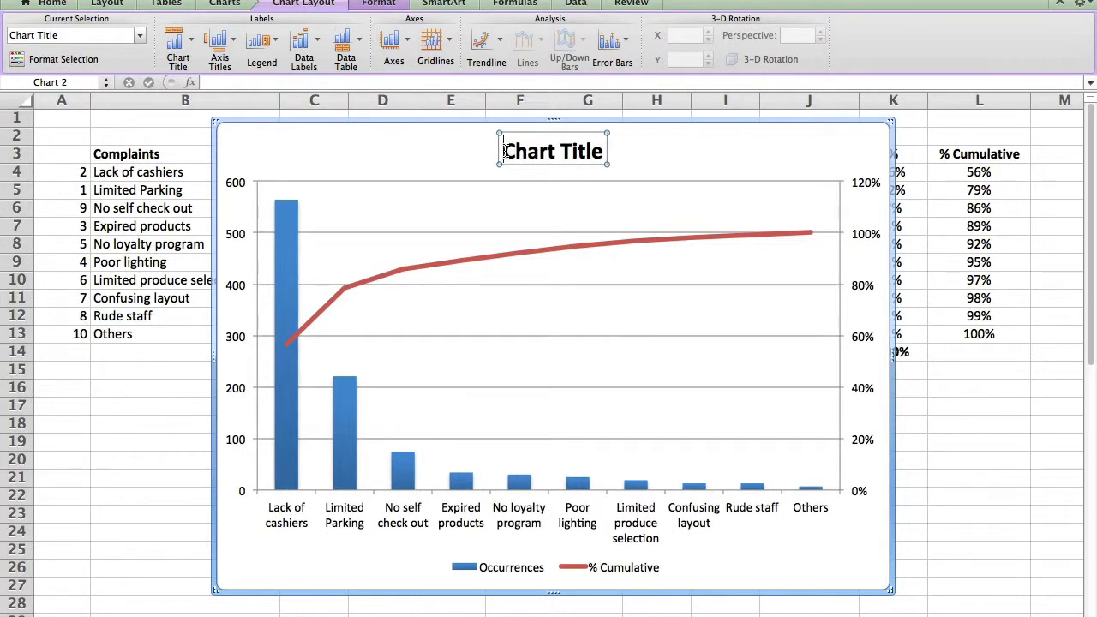
{"action": "left_click_drag", "start_coordinate": [508, 151], "coordinate": [644, 154]}
{"action": "type", "text": "Pa"}
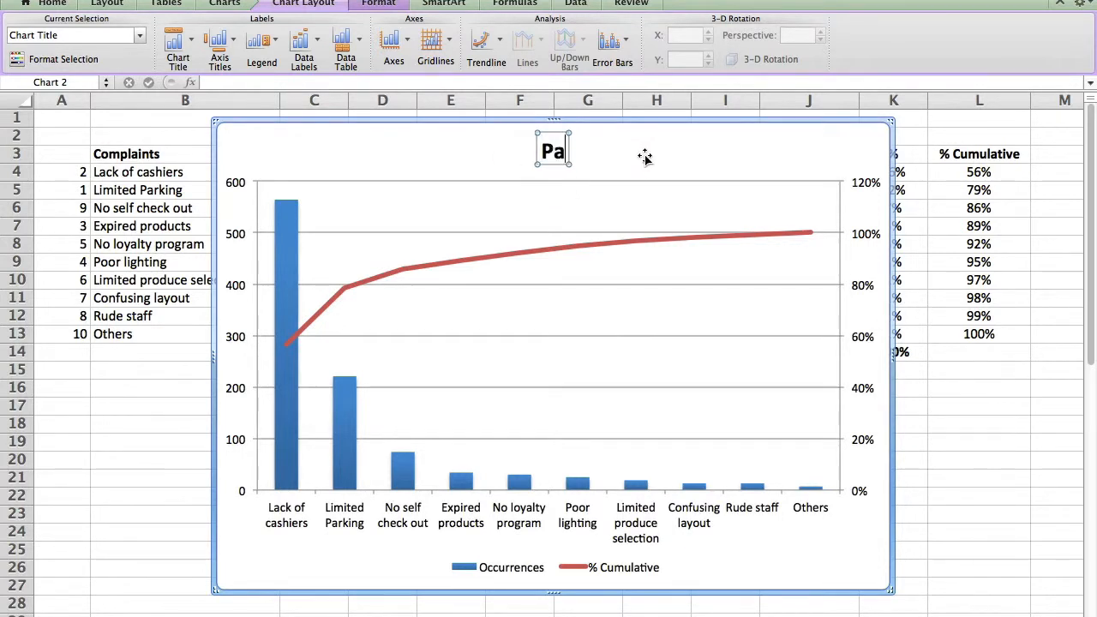
{"action": "type", "text": "reto Chart for Customers' Complaints"}
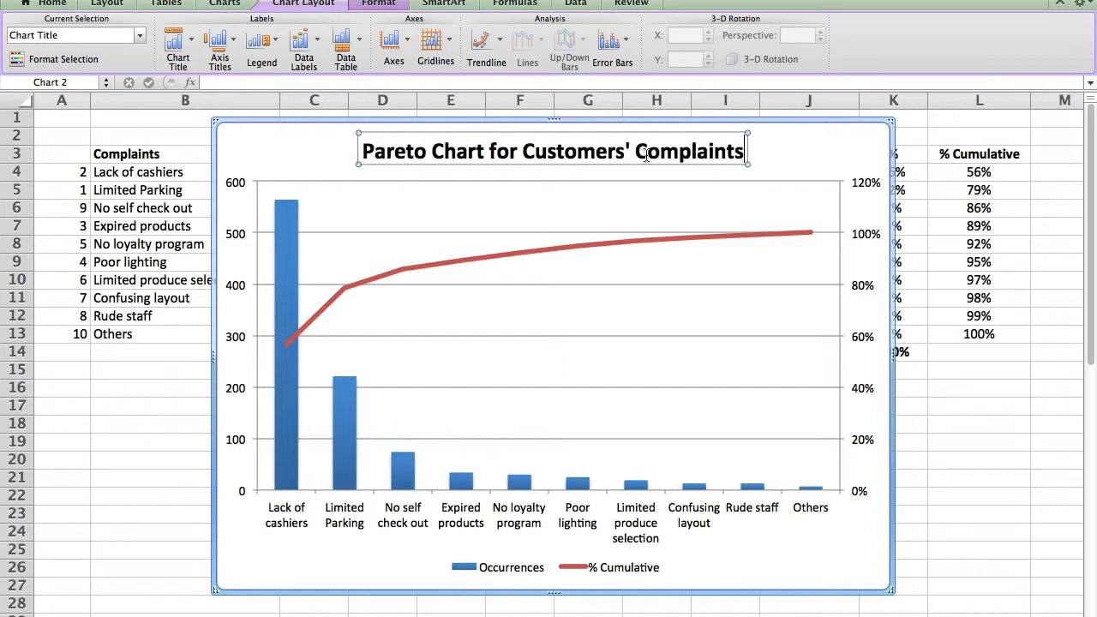
{"action": "left_click", "coordinate": [826, 141]}
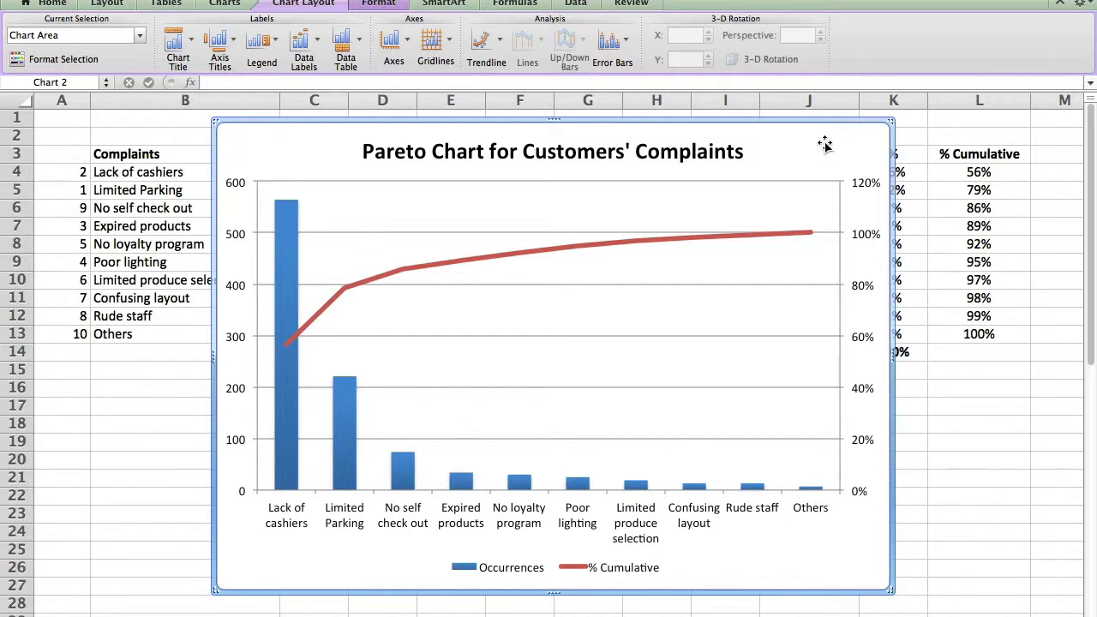
Step: Add data labels to the % Cumulative line and deselect the chart
{"action": "mouse_move", "coordinate": [446, 268]}
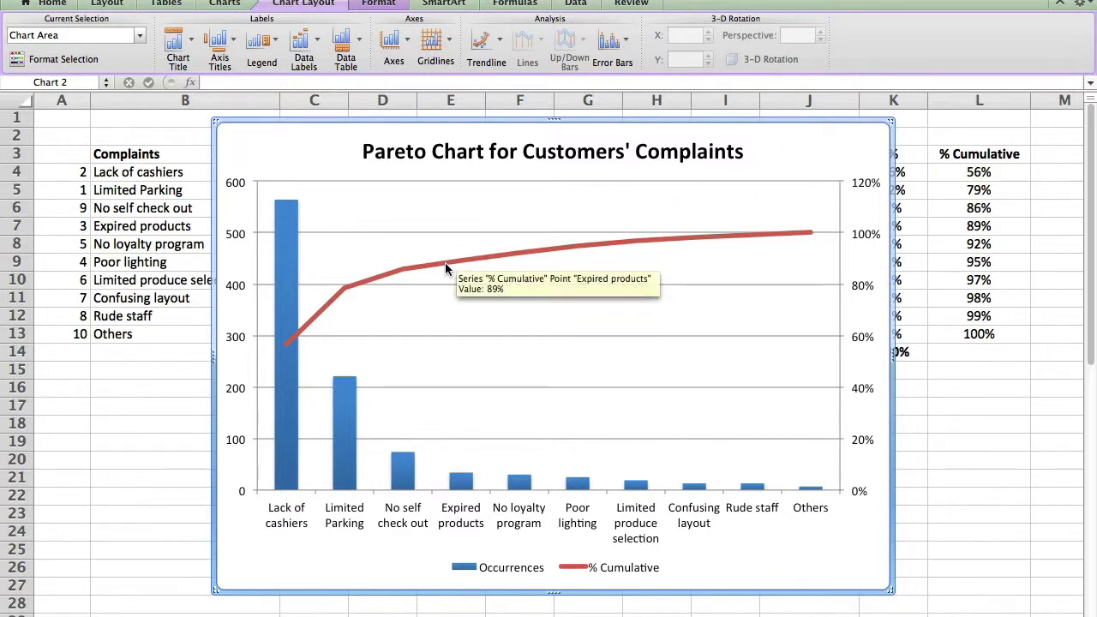
{"action": "left_click", "coordinate": [444, 267]}
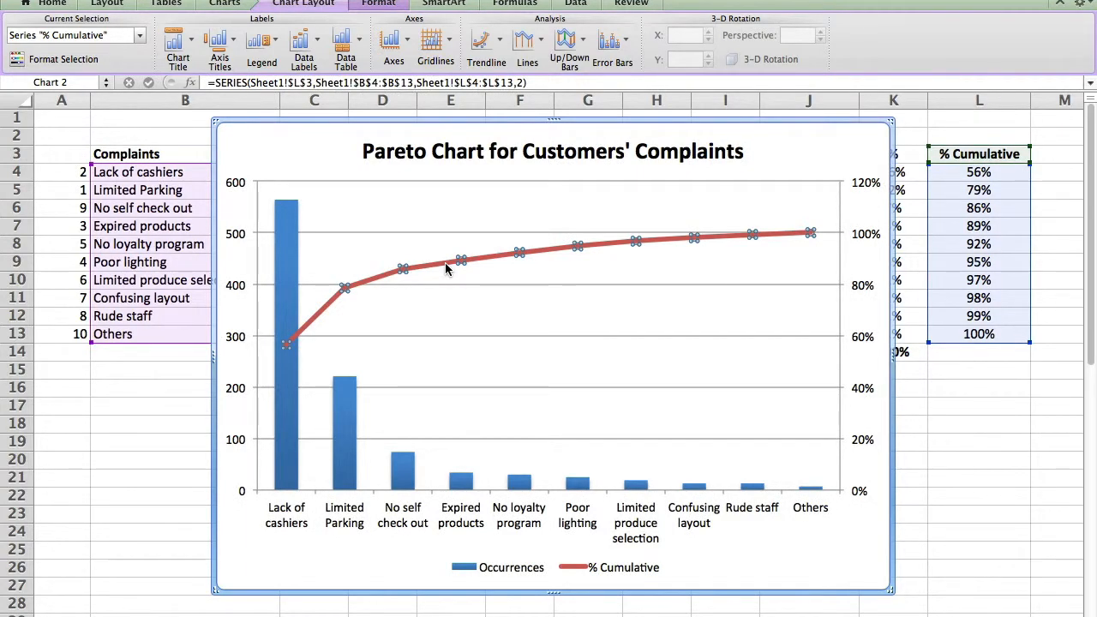
{"action": "right_click", "coordinate": [445, 268]}
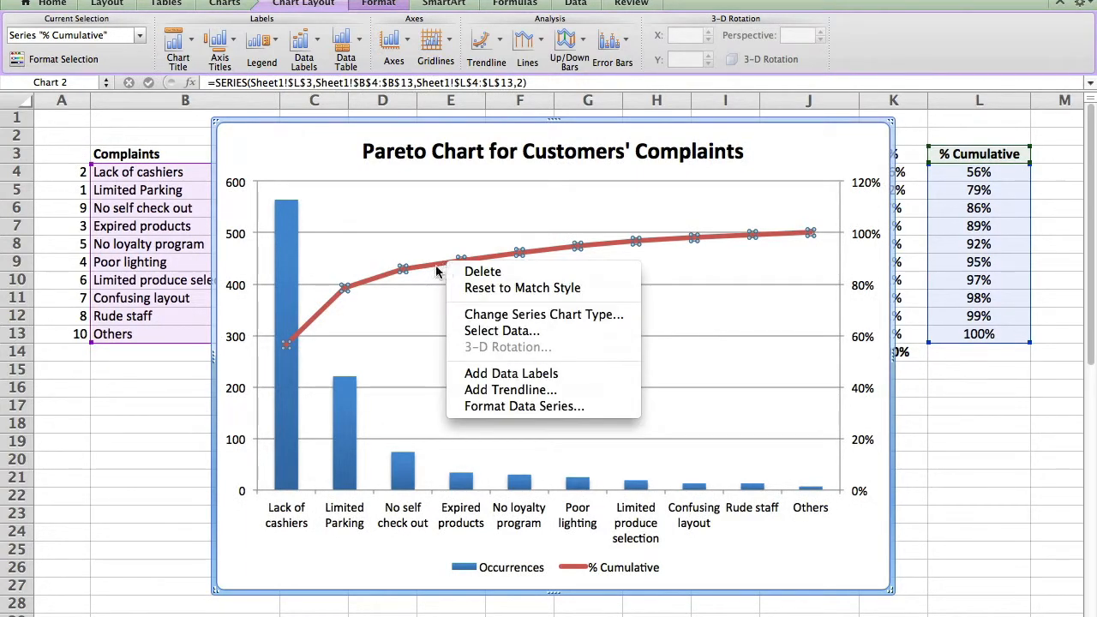
{"action": "left_click", "coordinate": [509, 376]}
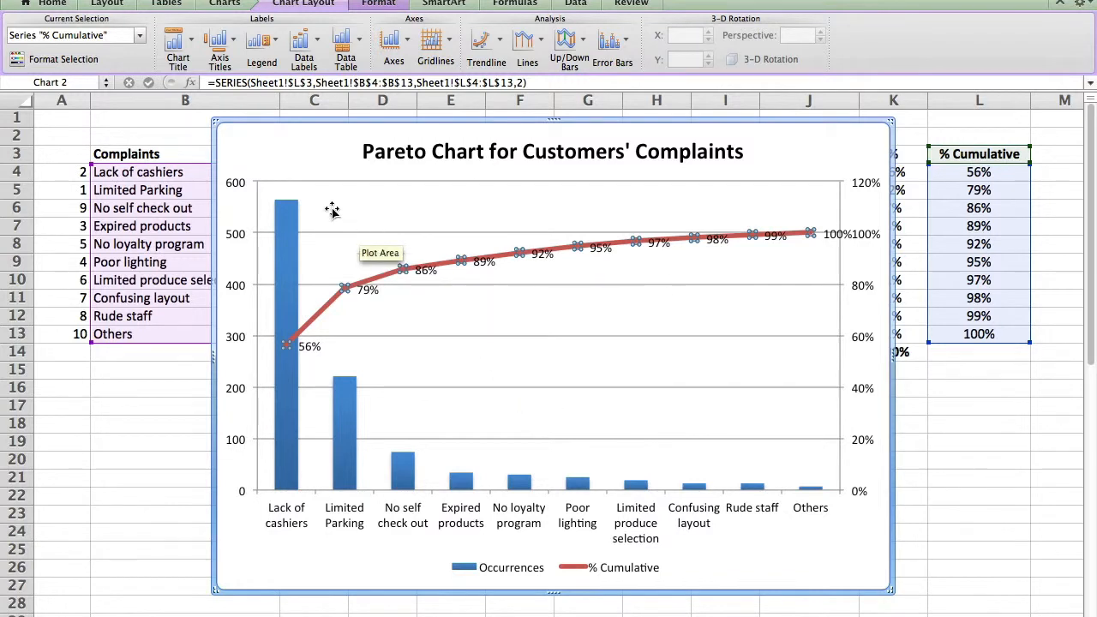
{"action": "left_click", "coordinate": [298, 155]}
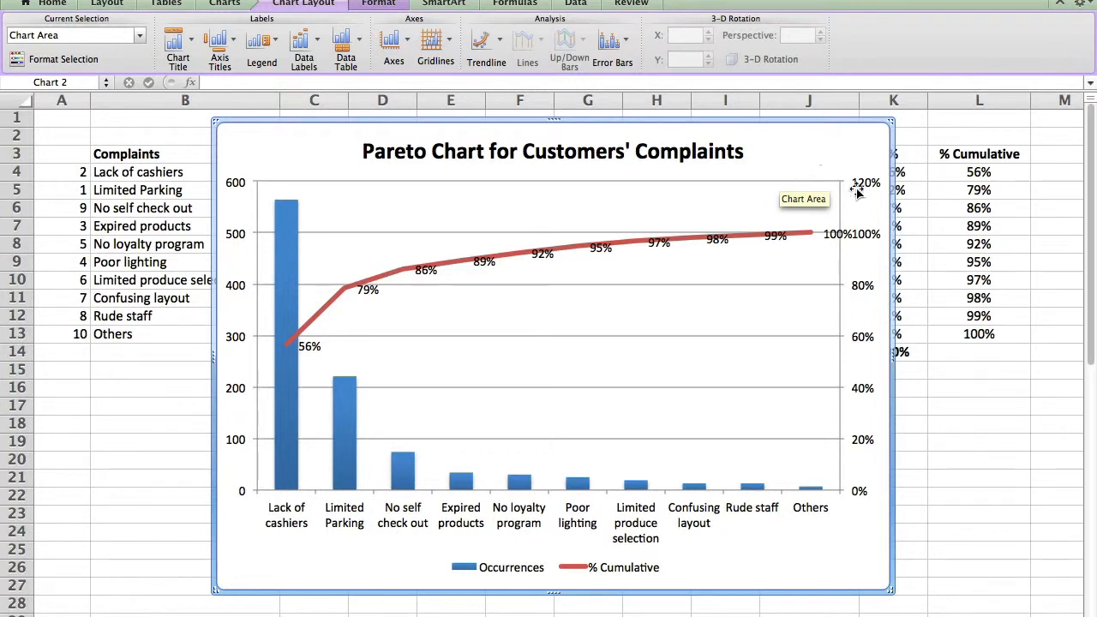
{"action": "left_click", "coordinate": [979, 391]}
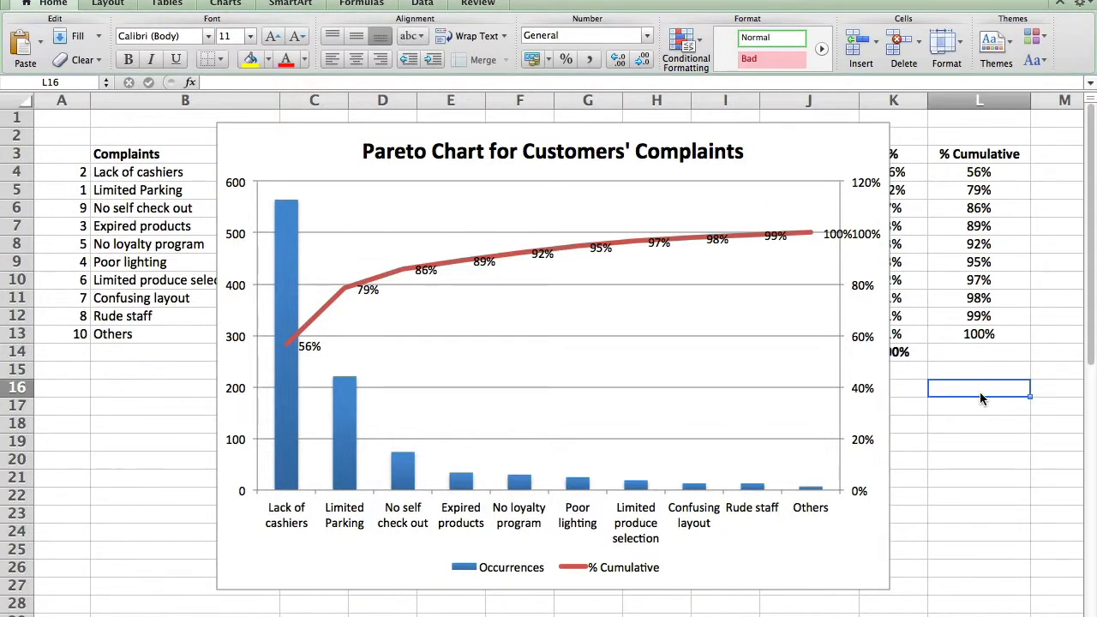